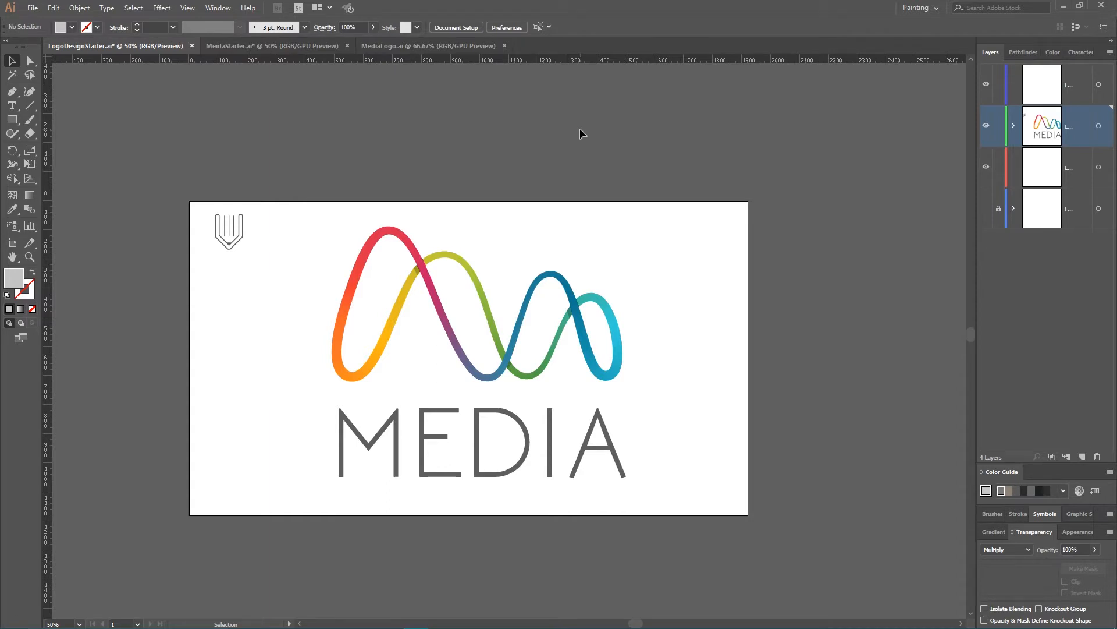
Switch to the MeidaStarter.ai document and check the lock and image-dimming options of Layer 1.
click(379, 50)
click(270, 45)
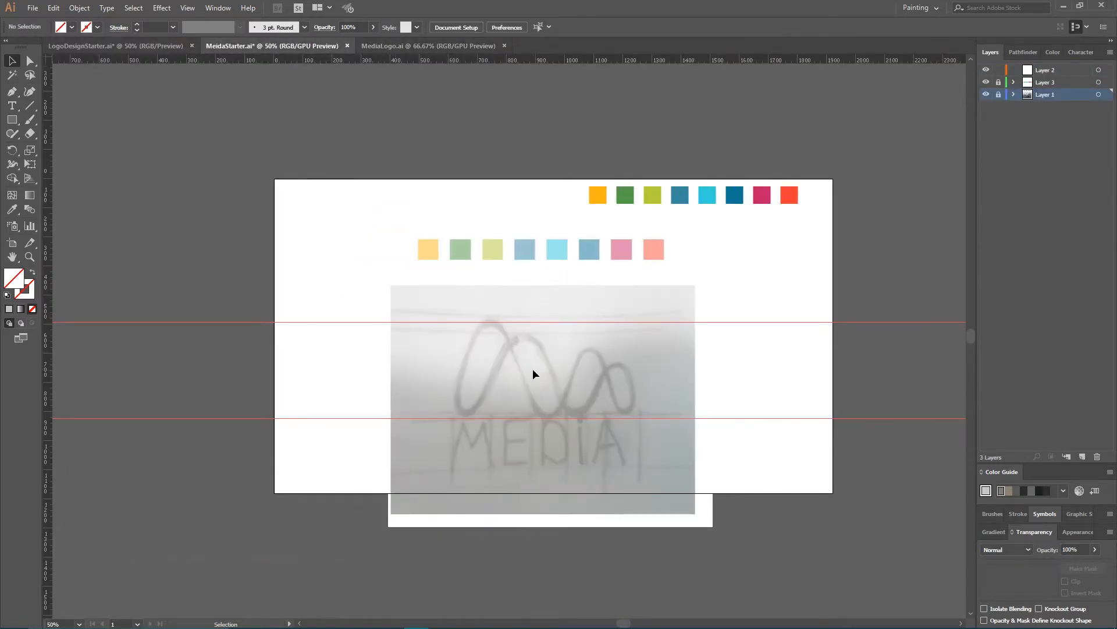
double_click(1029, 97)
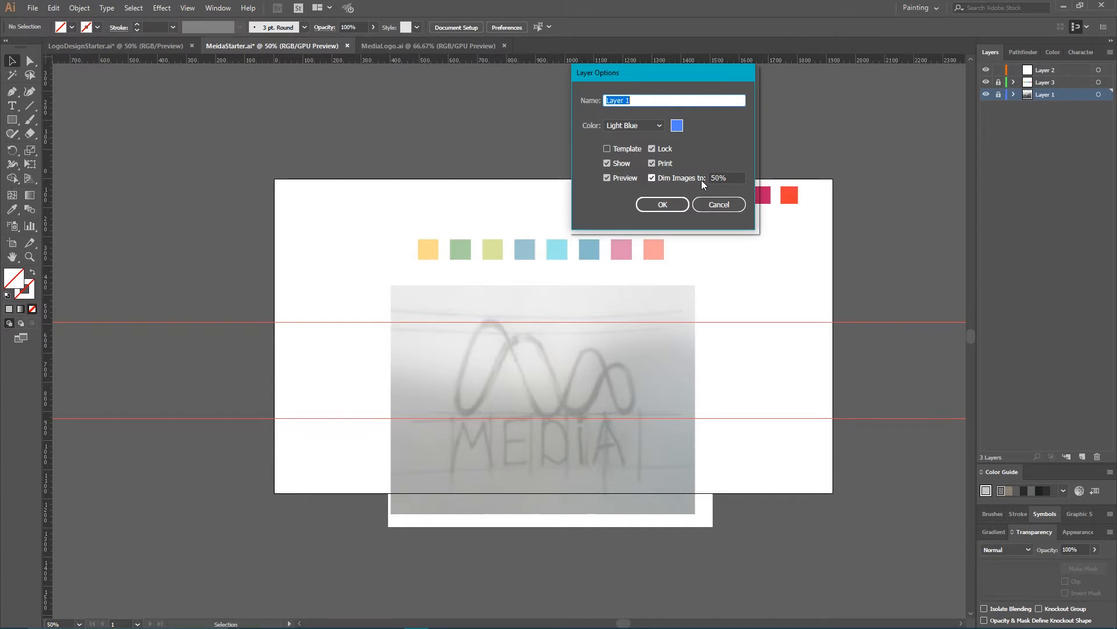
click(664, 204)
On Layer 2, trace the sketch's leftmost loop with the Pen tool, from its left side around the bottom and up toward the first crossing.
drag(12, 91, 56, 93)
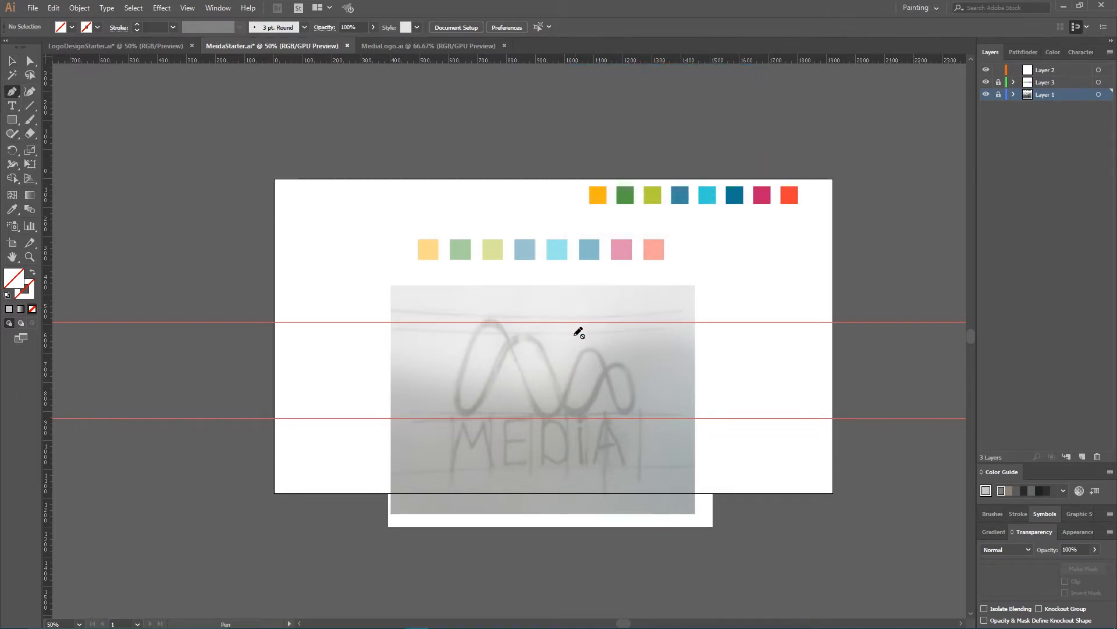
key(ctrl+1)
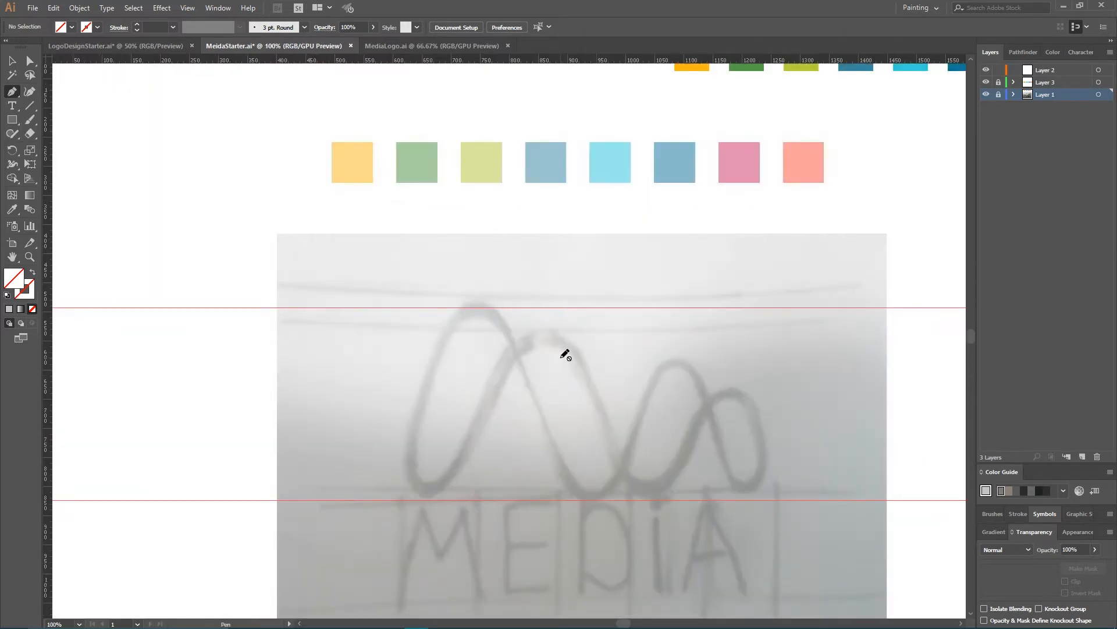
click(1060, 71)
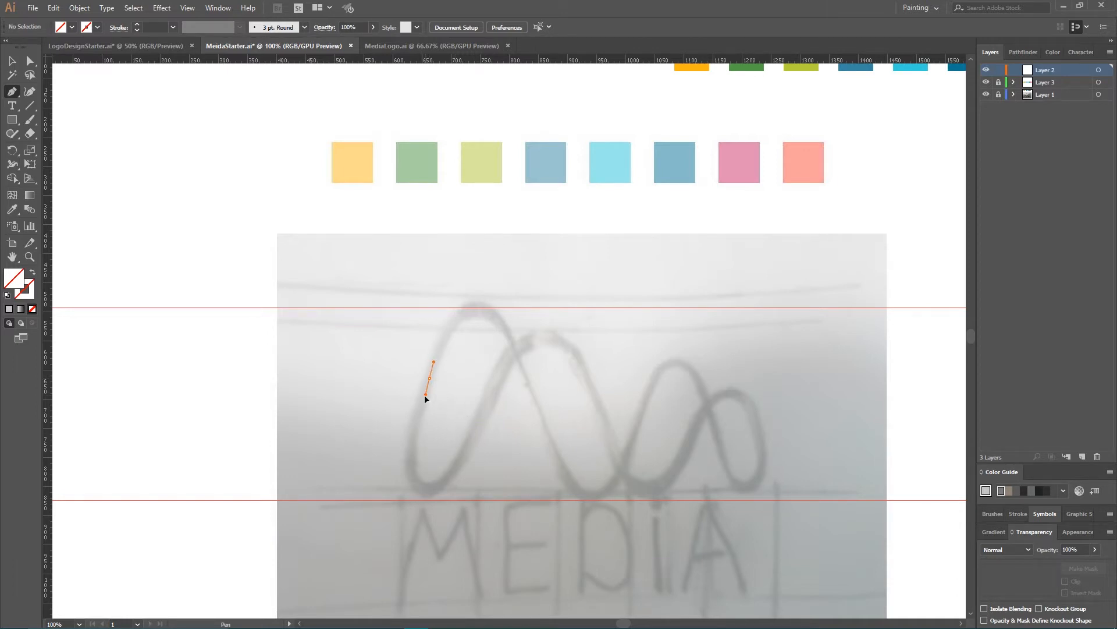
drag(421, 403, 417, 410)
drag(425, 486, 454, 496)
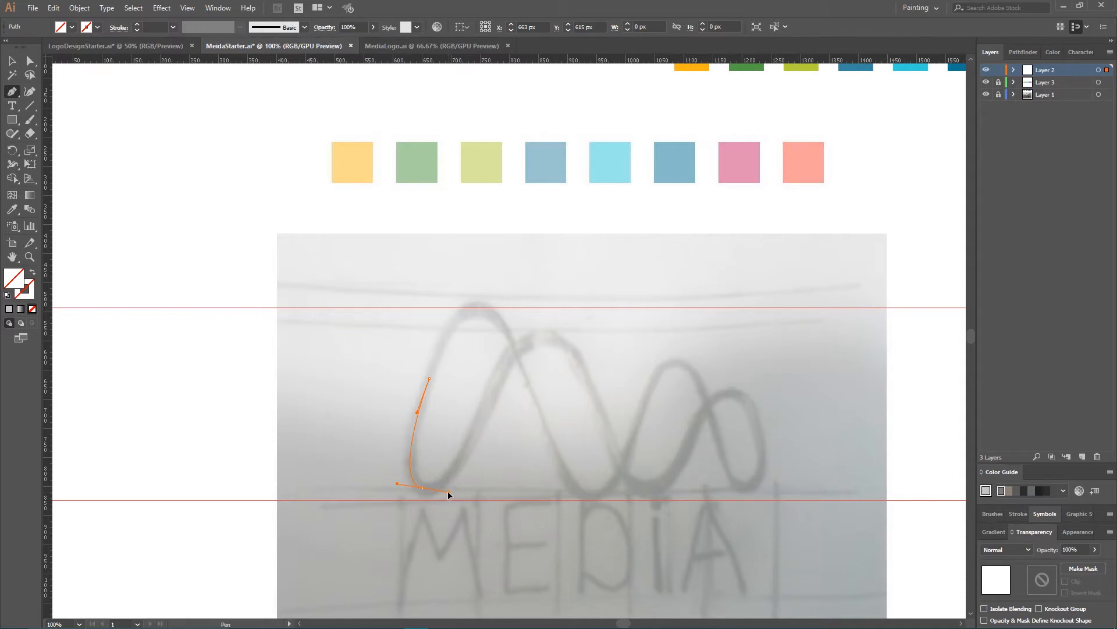
drag(448, 490, 449, 493)
drag(495, 385, 516, 329)
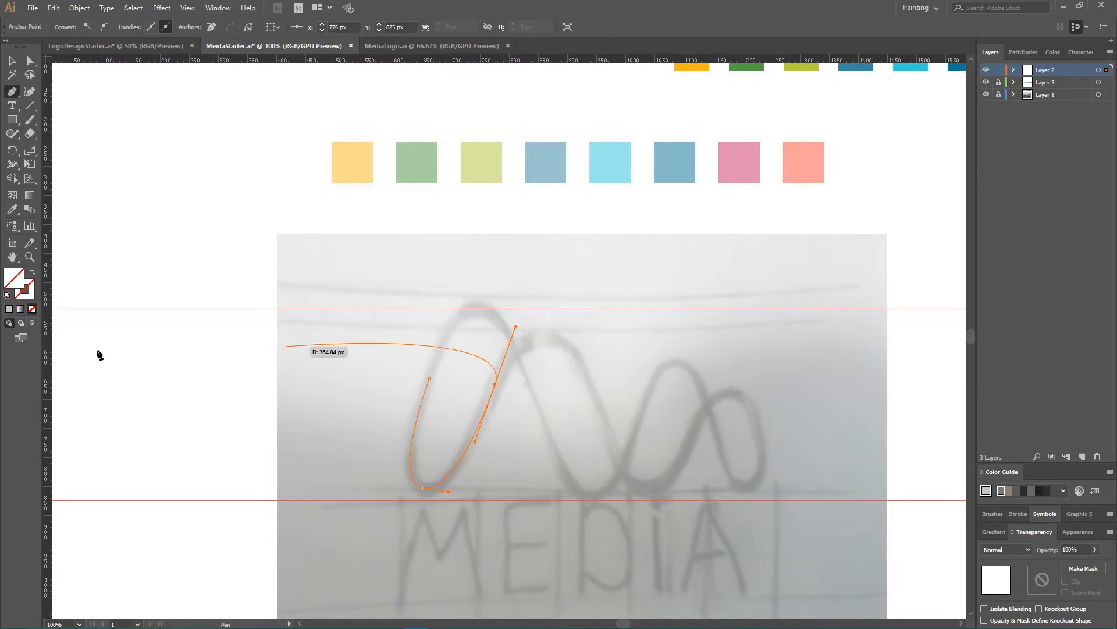
Pick magenta #d13db5 as the stroke color.
double_click(29, 298)
drag(801, 244, 788, 186)
click(851, 179)
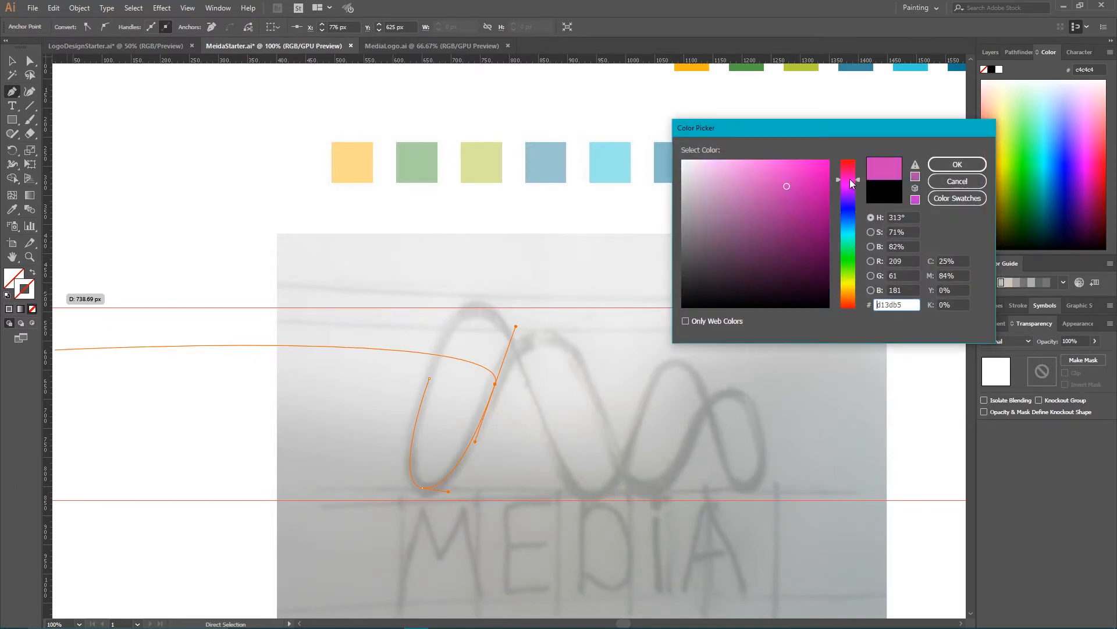
click(952, 168)
Undo the stroke color and last anchor, and continue the path over the second peak and partway down its right slope.
key(ctrl+z)
key(ctrl+z)
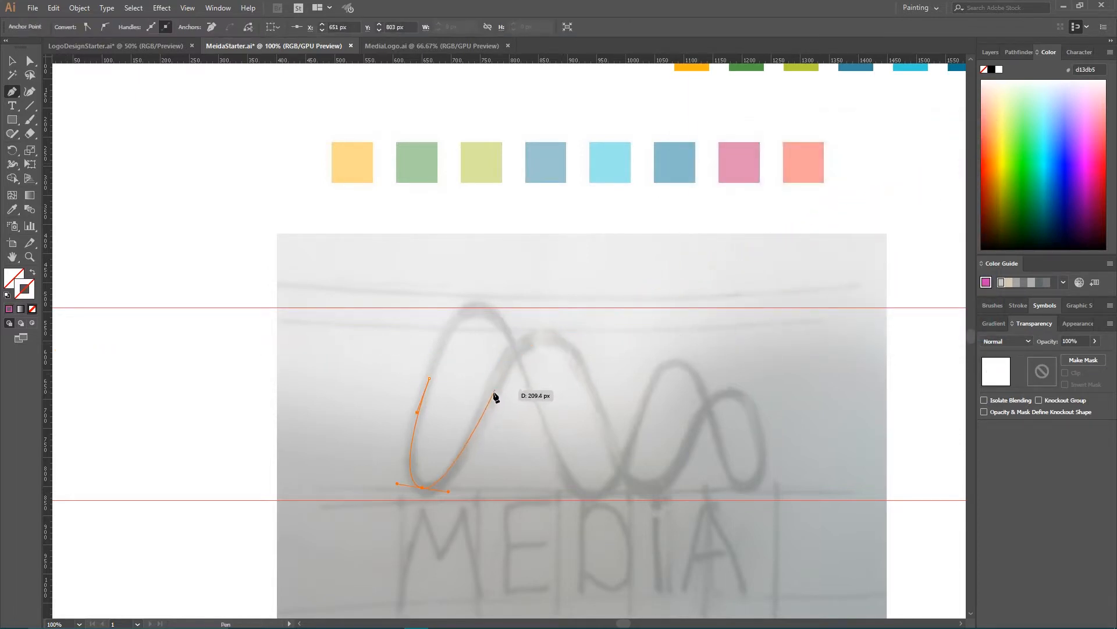
drag(491, 396, 505, 371)
key(ctrl+z)
drag(543, 339, 569, 338)
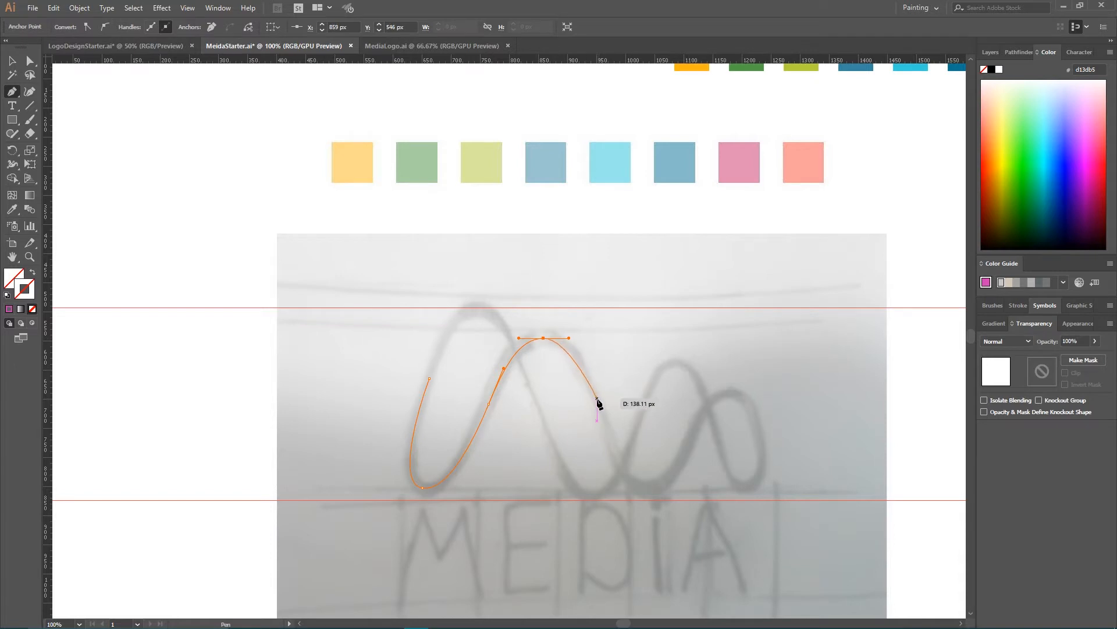
drag(602, 416, 618, 454)
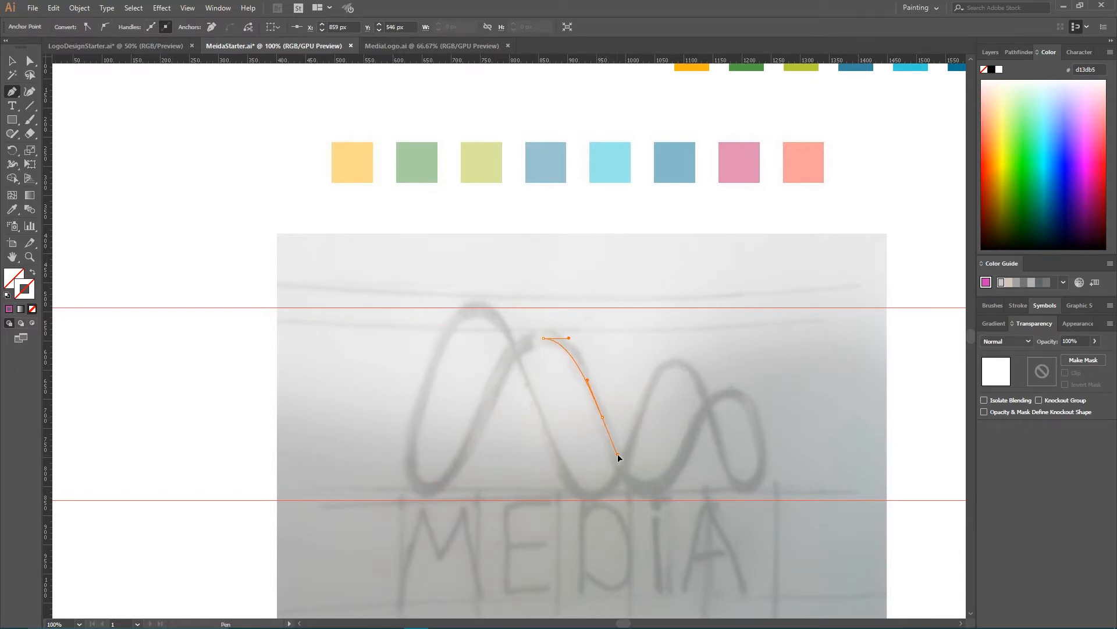
Undo the trial stroke and last anchor, and retrace the curve down through the next valley and up toward the smallest peak.
click(9, 309)
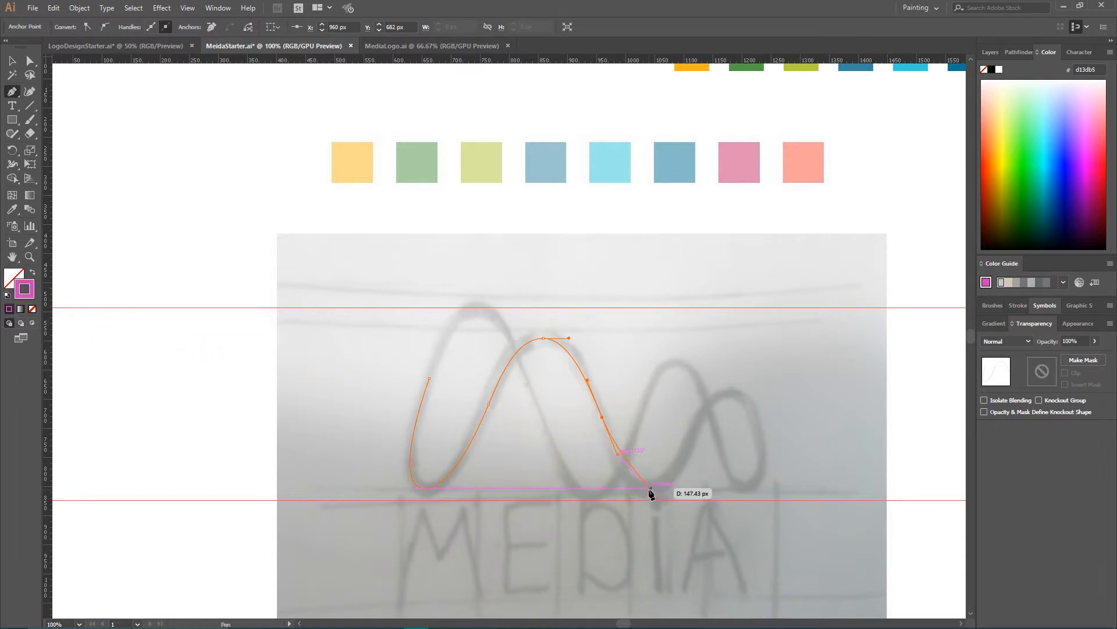
key(ctrl+z)
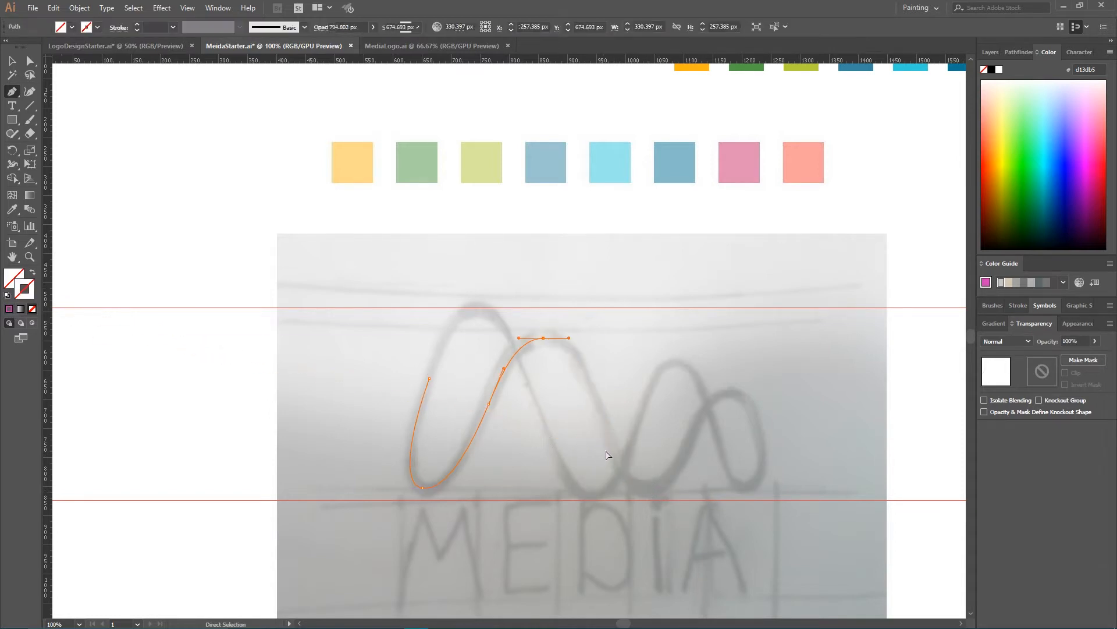
drag(602, 420, 676, 486)
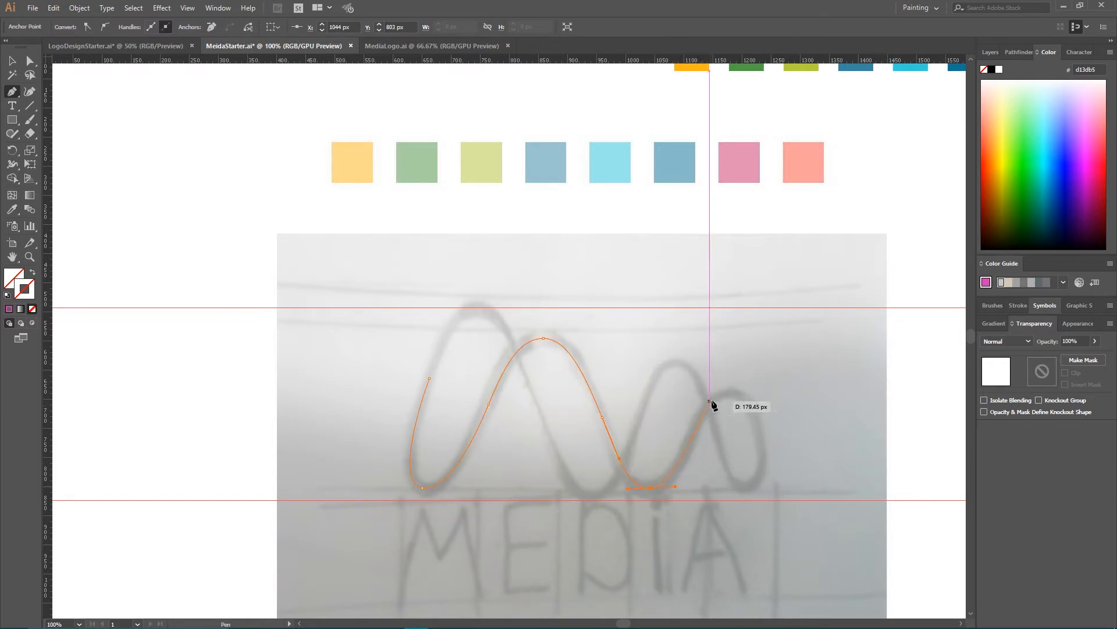
drag(692, 439, 698, 418)
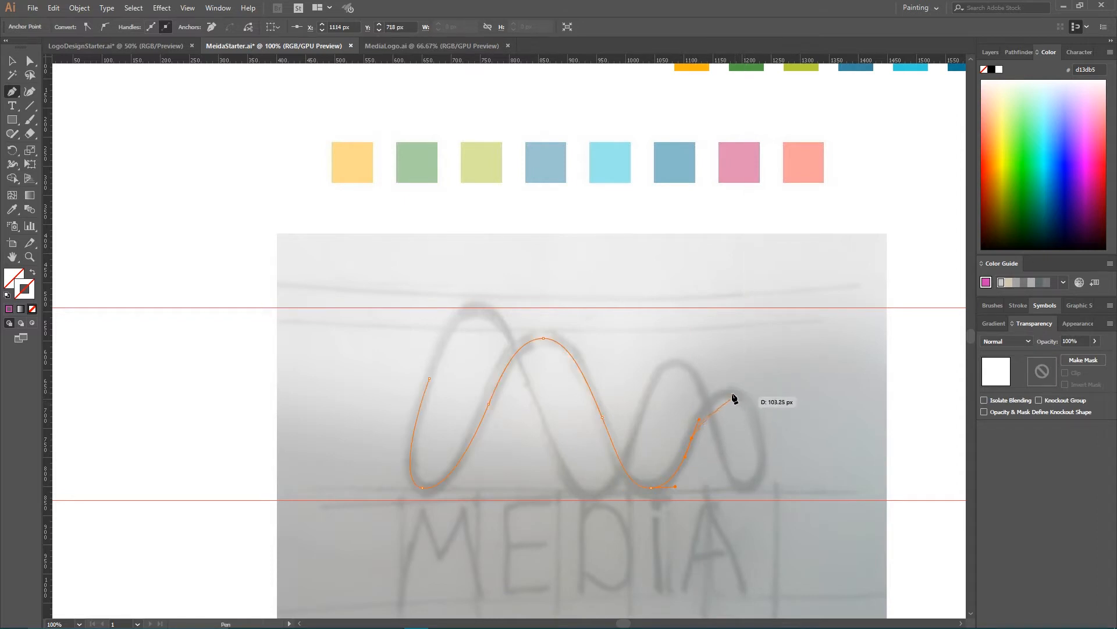
Trace the small loop at the right end over its peak, around its bottom and back up to the crossing.
drag(727, 393, 742, 391)
drag(759, 436, 759, 444)
drag(762, 444, 762, 443)
drag(751, 487, 730, 492)
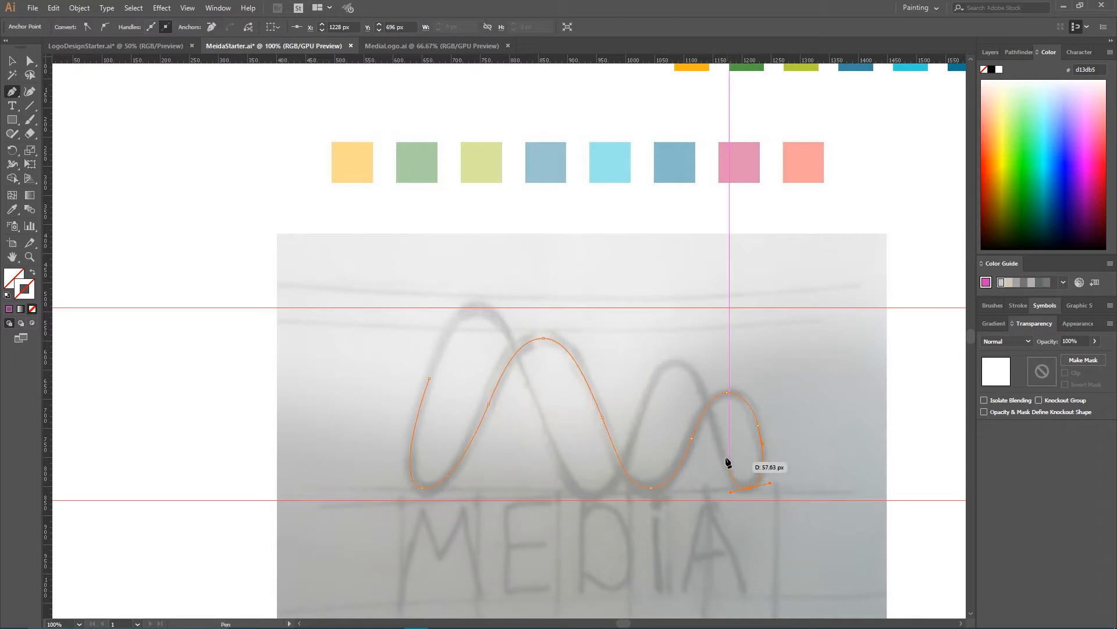
drag(713, 424, 705, 397)
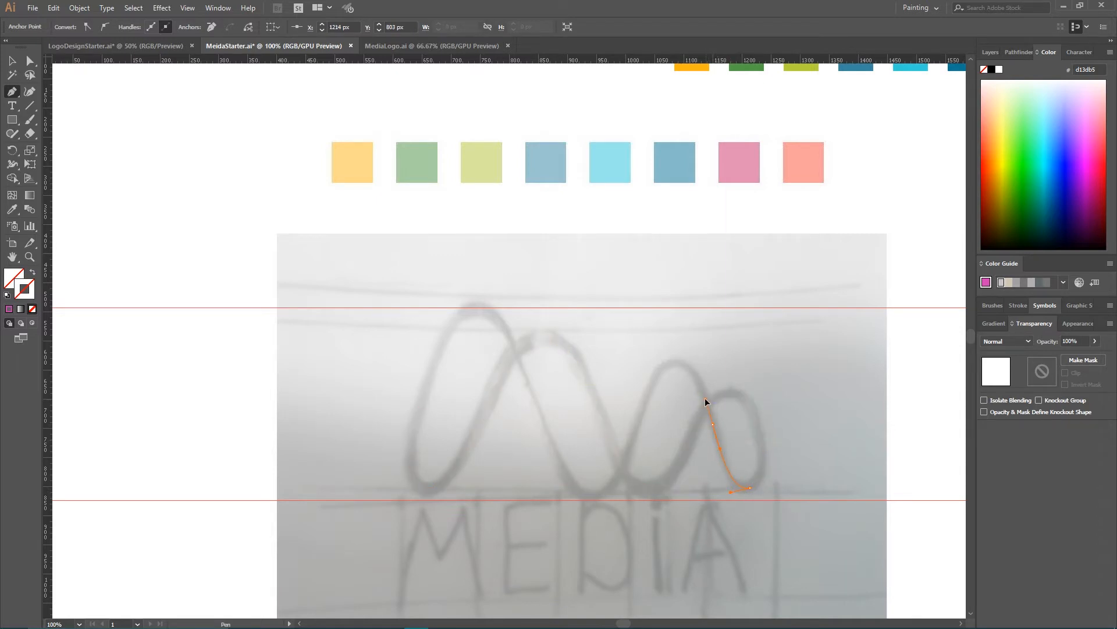
Trace back over the third peak, through the central valley and over the tallest peak, closing the path at its start.
drag(677, 362, 658, 362)
mouse_move(631, 451)
mouse_down()
mouse_move(630, 464)
mouse_move(637, 435)
mouse_move(625, 461)
mouse_up()
key(ctrl+z)
drag(592, 500, 571, 497)
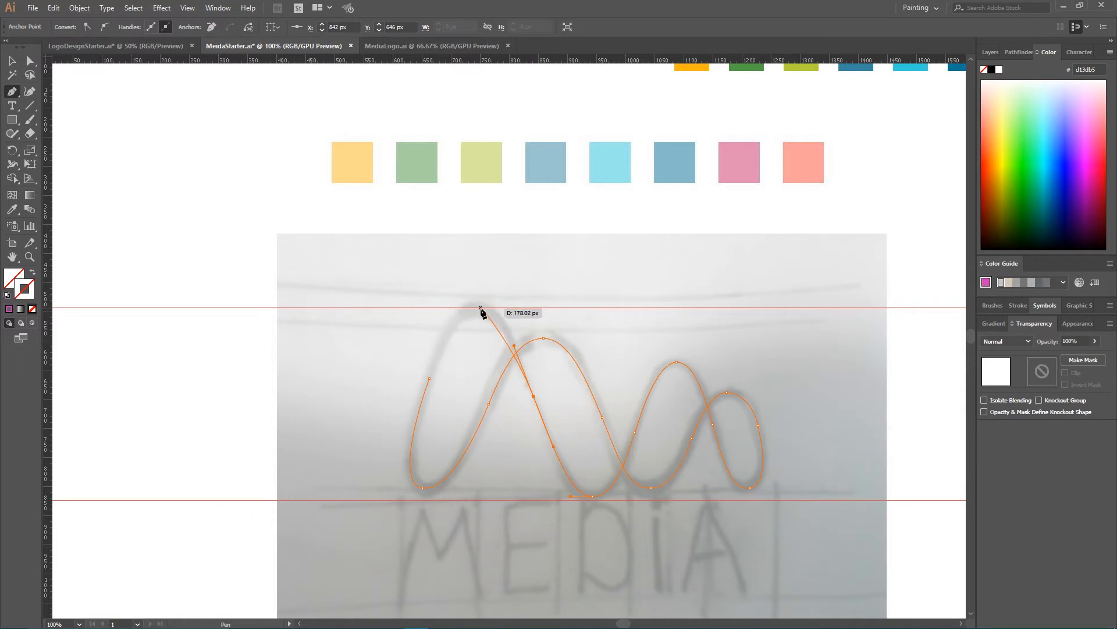
drag(481, 307, 457, 312)
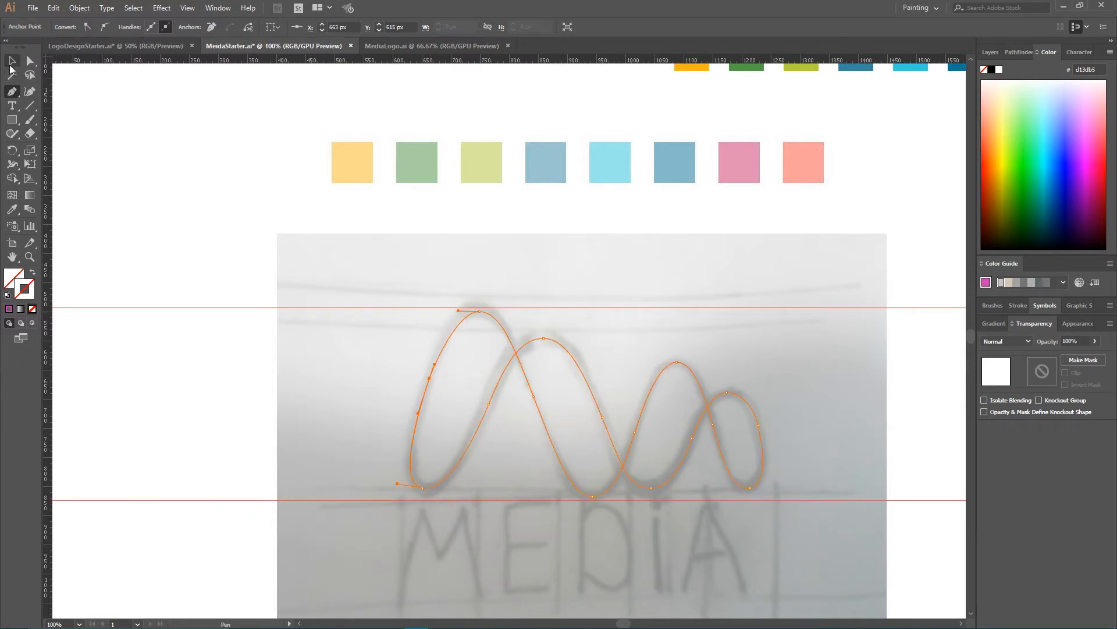
Give the traced path a magenta stroke with a weight of 3 pt.
click(12, 61)
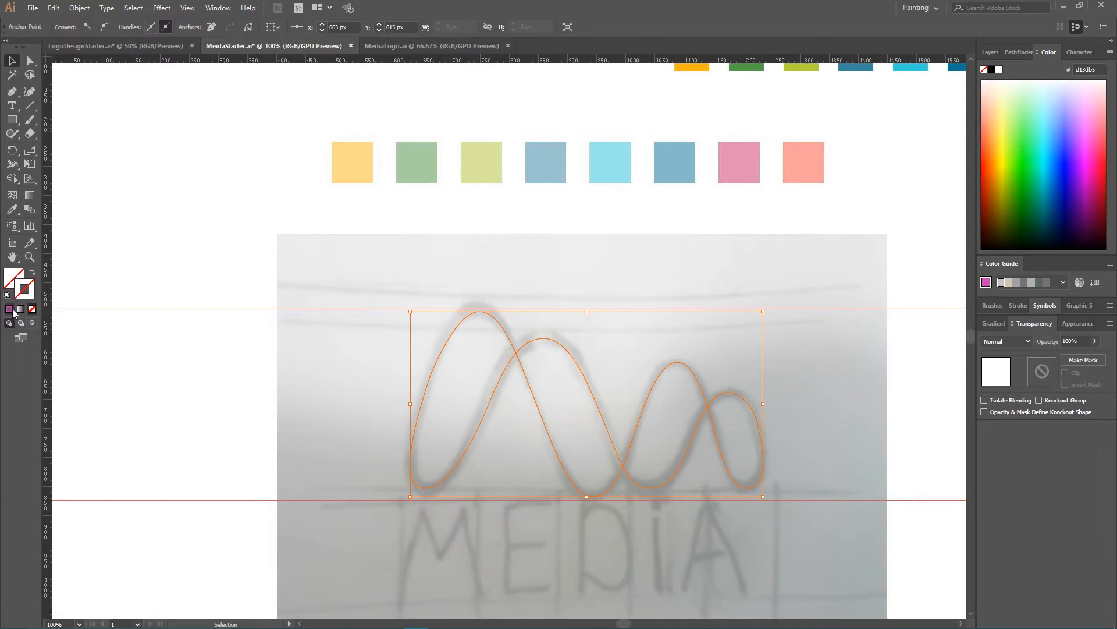
click(125, 228)
click(447, 337)
click(137, 24)
click(137, 24)
click(136, 23)
click(136, 30)
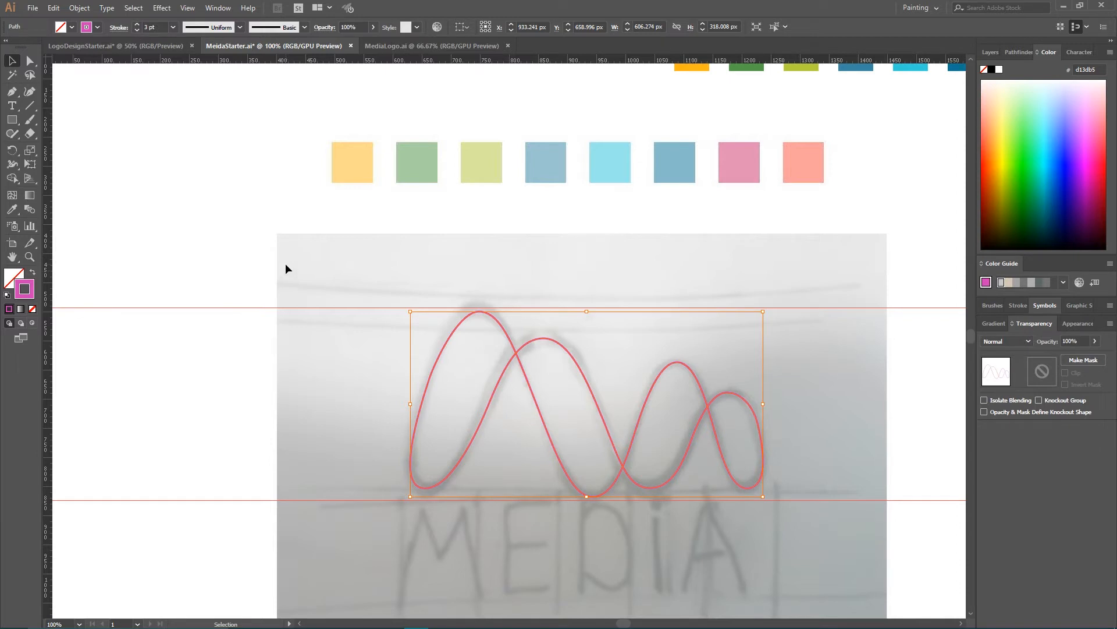
Thicken the stroke on both sides of the tallest peak with the Width tool to about 22.7 px.
click(11, 167)
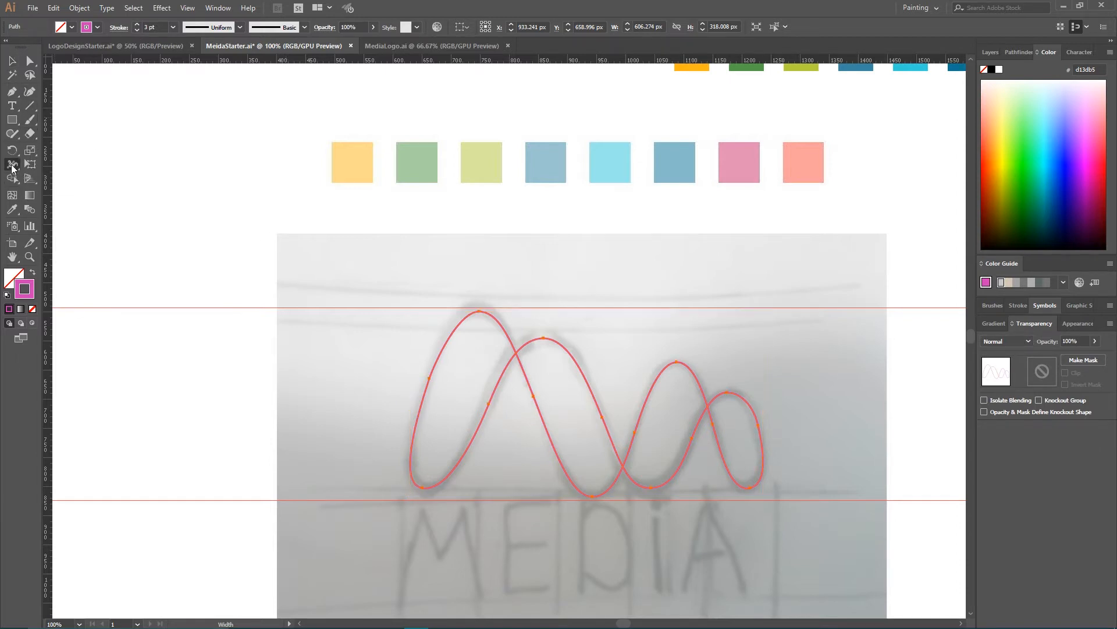
click(12, 167)
click(98, 164)
key(ctrl)
key(ctrl+plus)
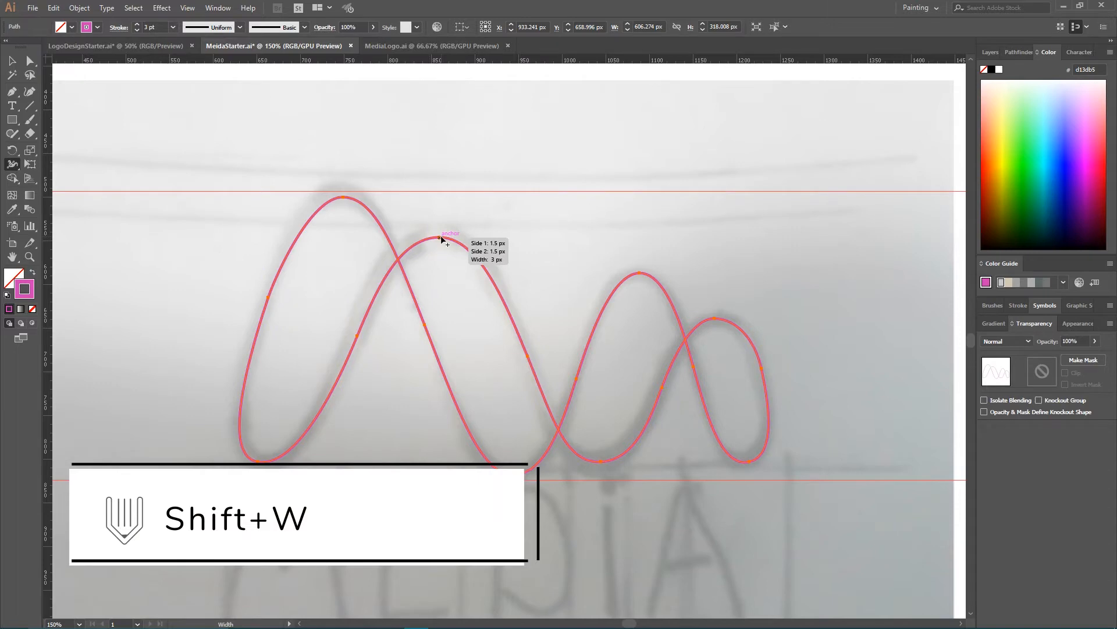
drag(342, 199, 342, 209)
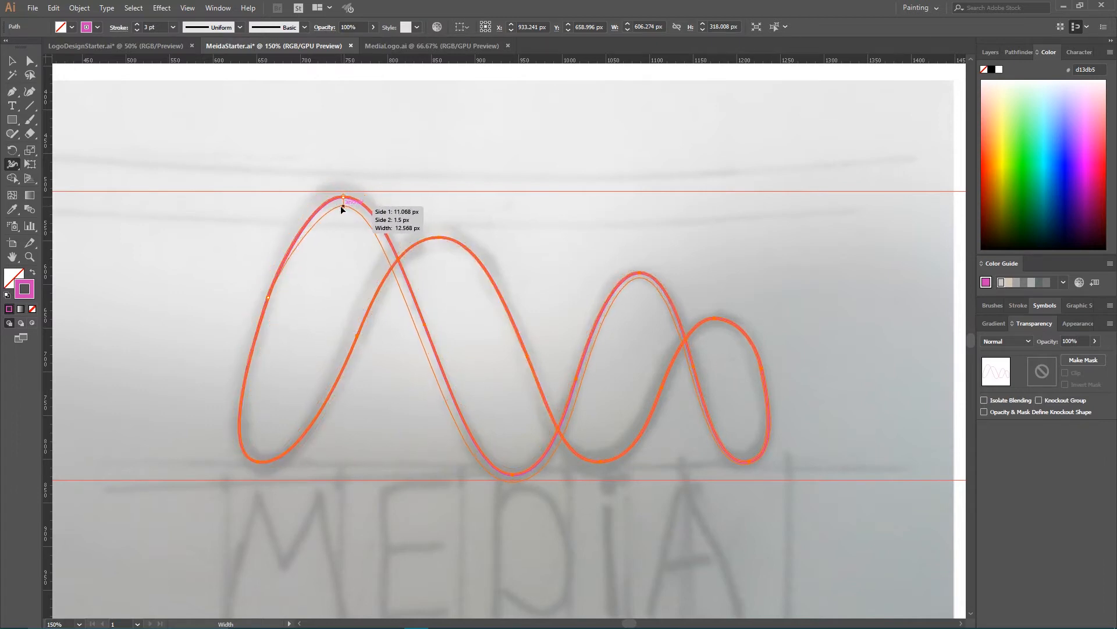
drag(340, 205, 340, 204)
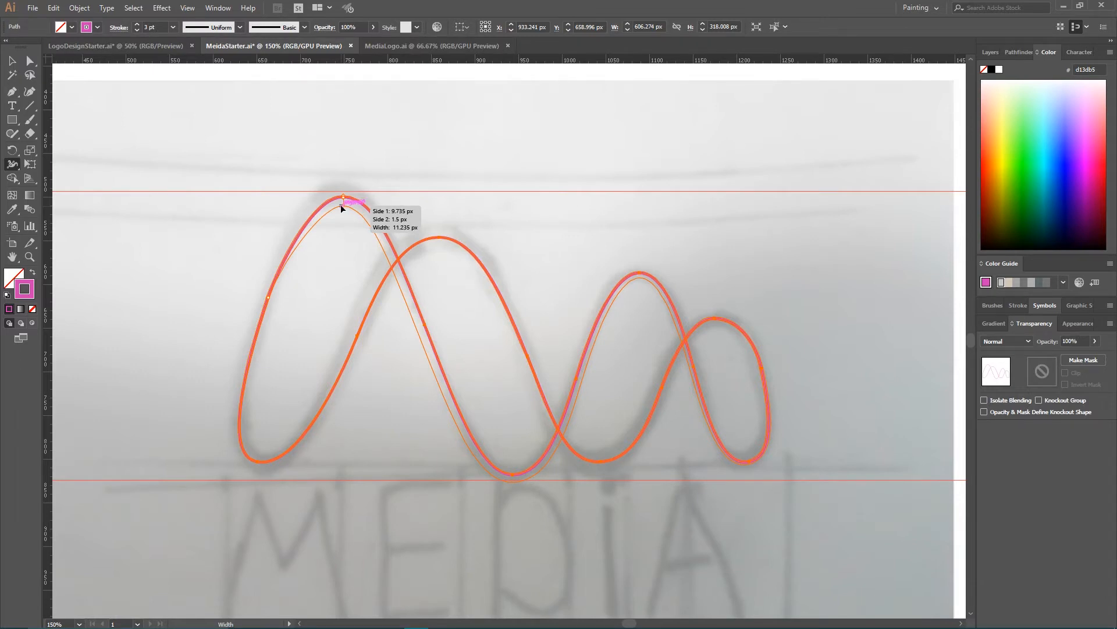
drag(341, 204, 340, 204)
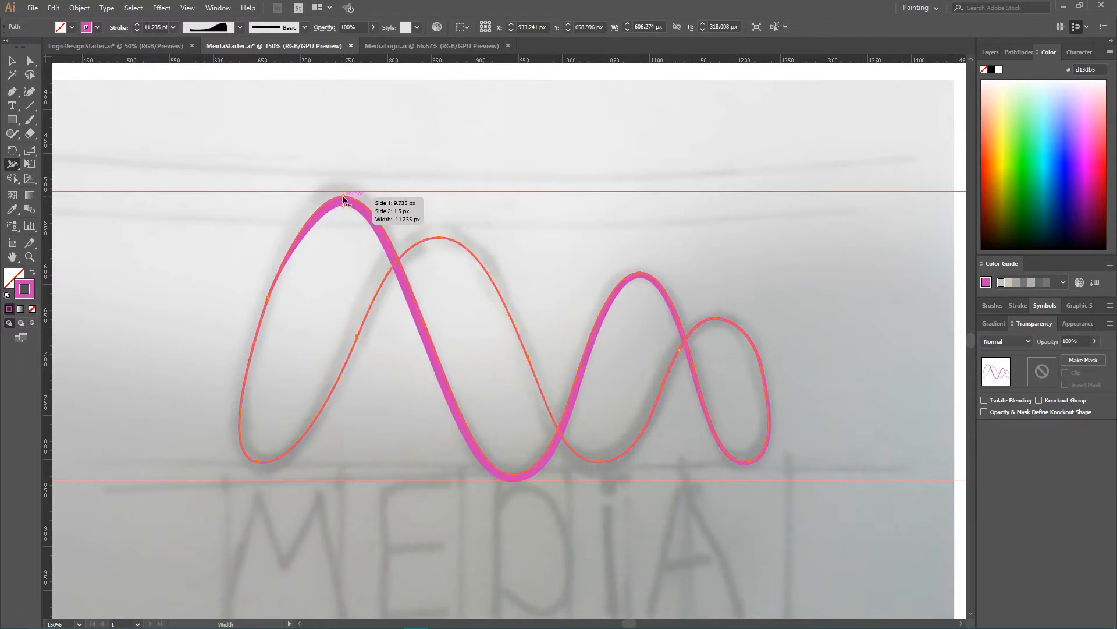
drag(342, 194, 341, 184)
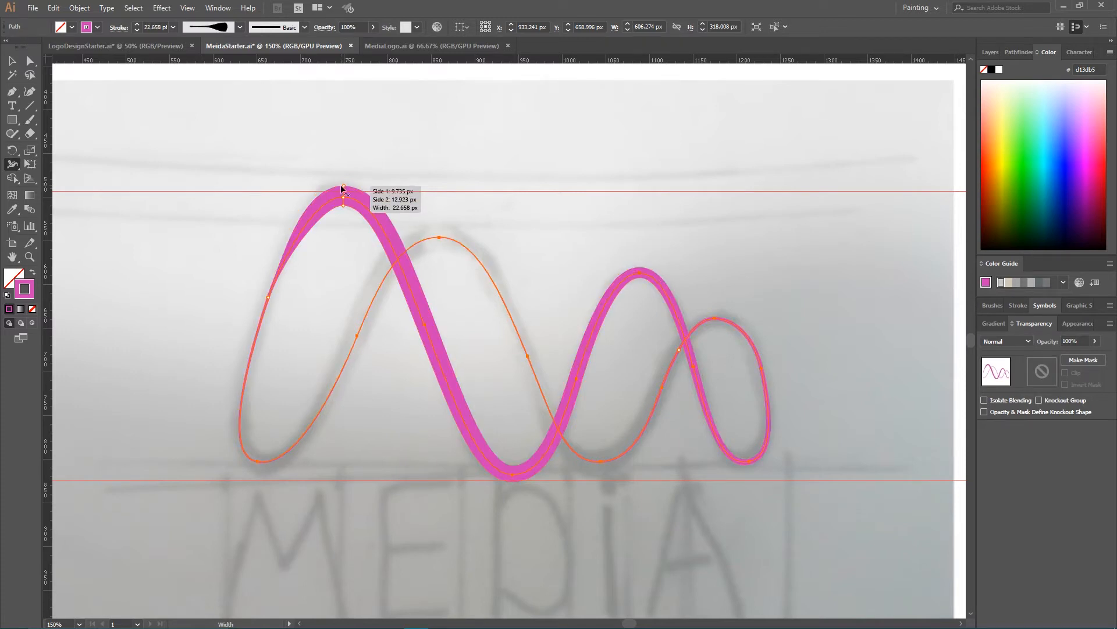
Unlock Layer 1 and change its image-dimming percentage so the sketch photo shows darker.
click(990, 52)
click(999, 95)
double_click(1031, 95)
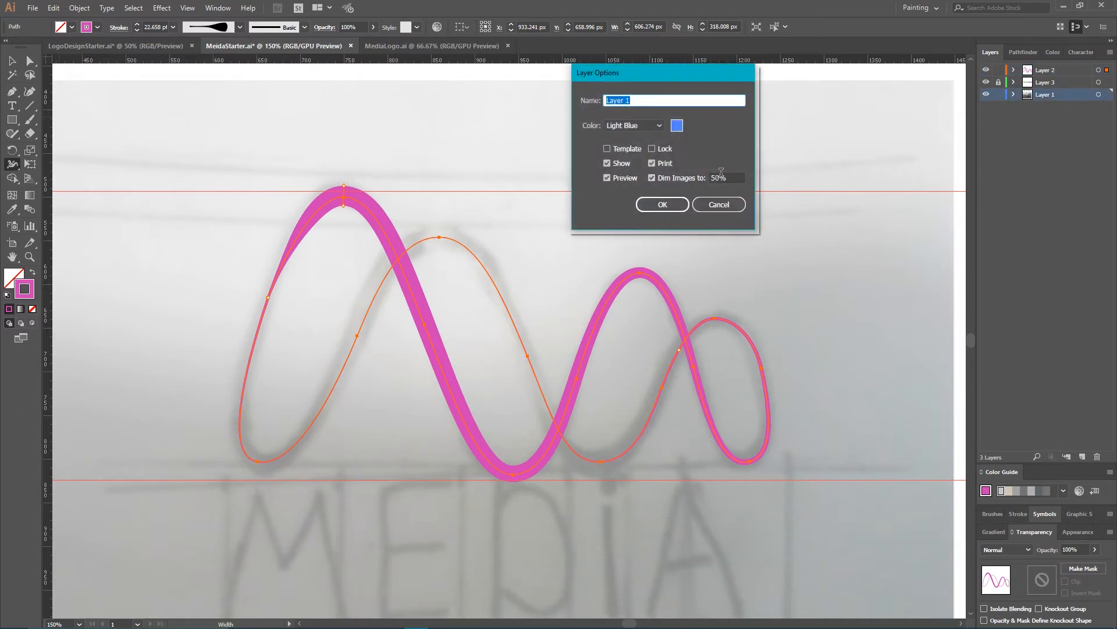
drag(717, 178, 709, 177)
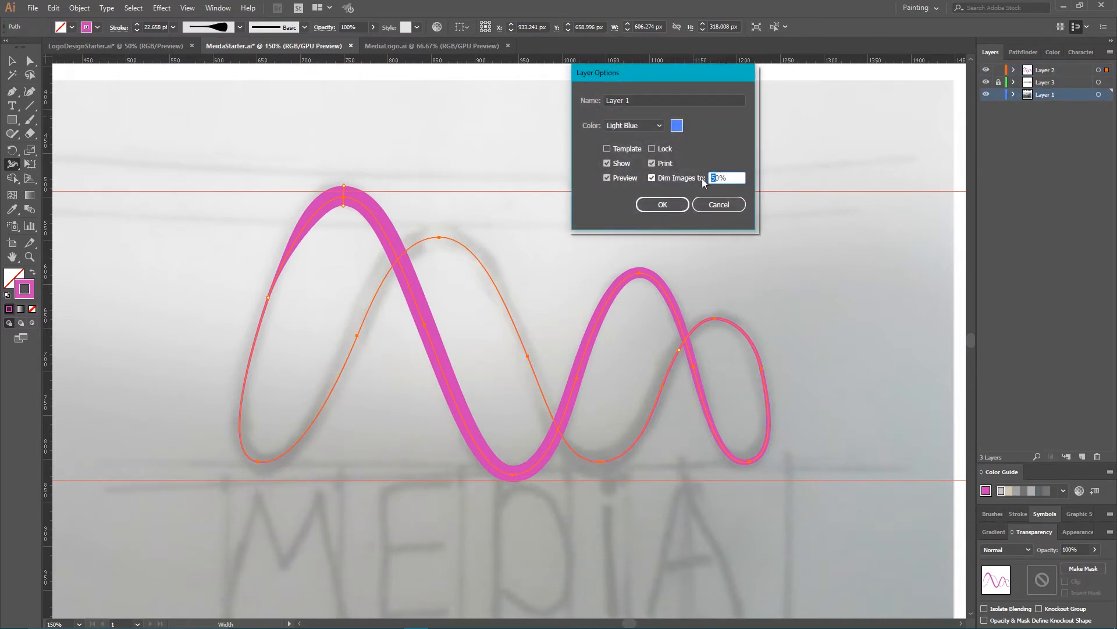
click(668, 203)
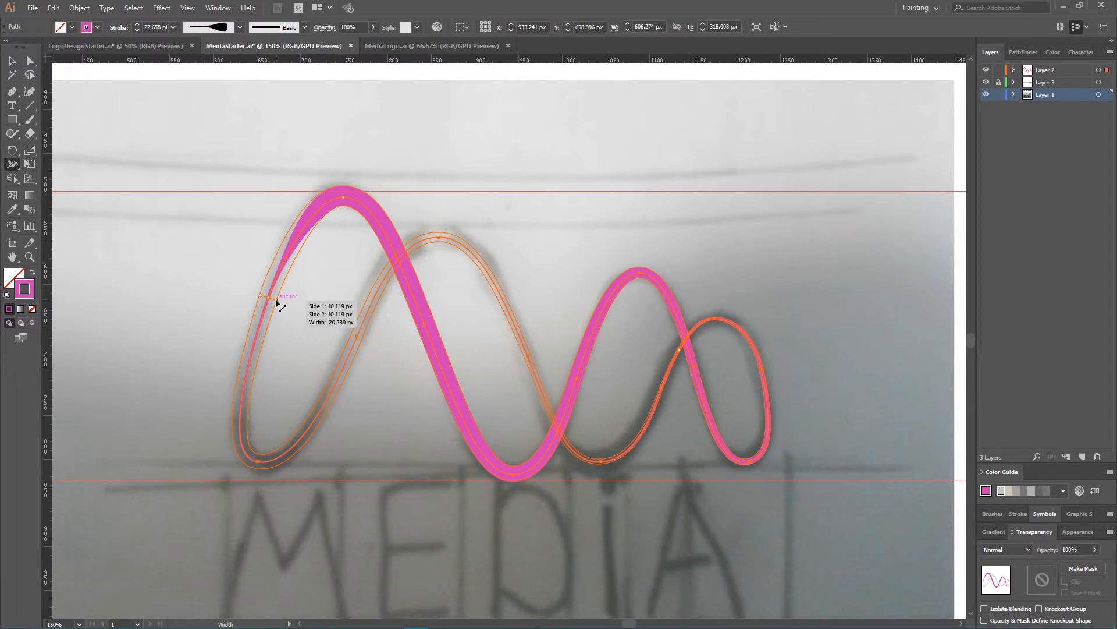
Widen the stroke along the leftmost loop's left side, at the second peak to about 26.6 px, and at the following valley to about 24 px.
drag(277, 303, 275, 303)
drag(276, 302, 309, 293)
drag(435, 233, 439, 228)
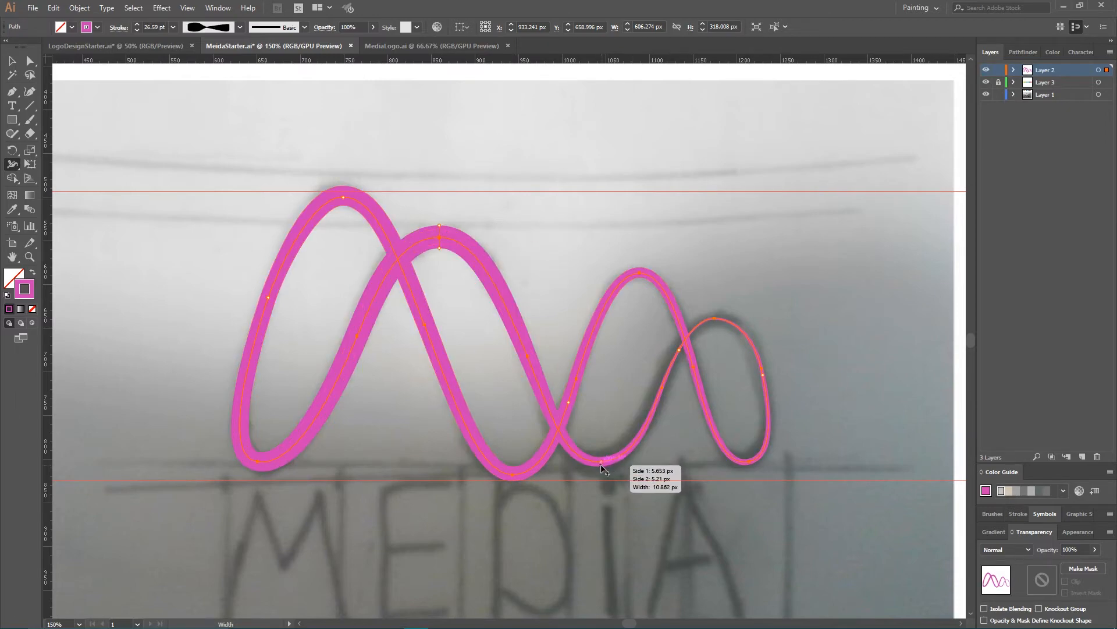
drag(603, 472, 603, 453)
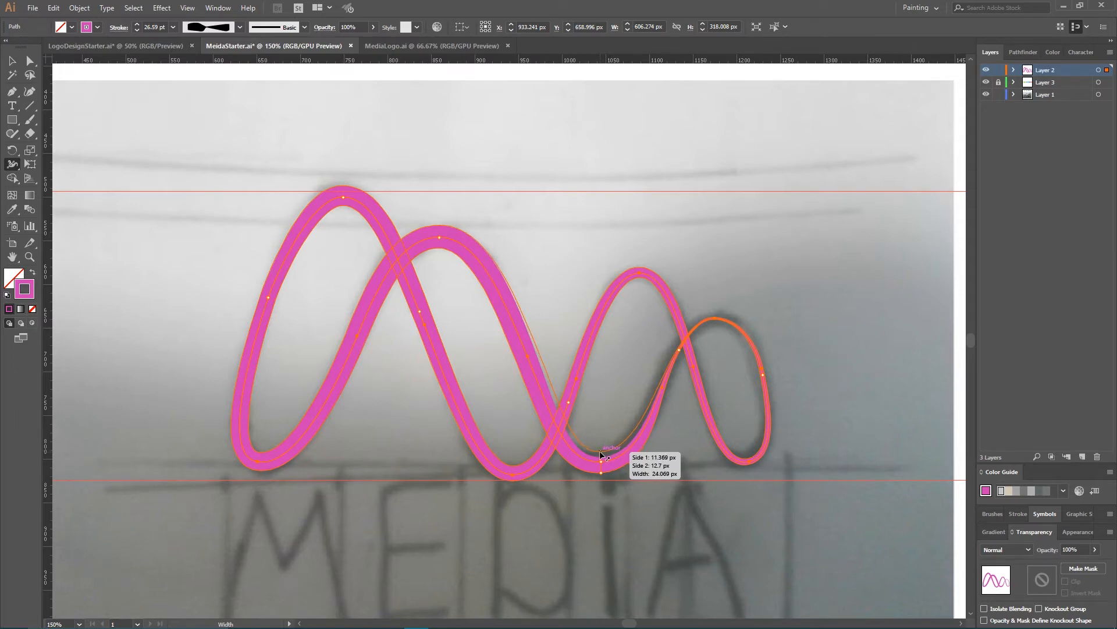
drag(601, 454, 600, 454)
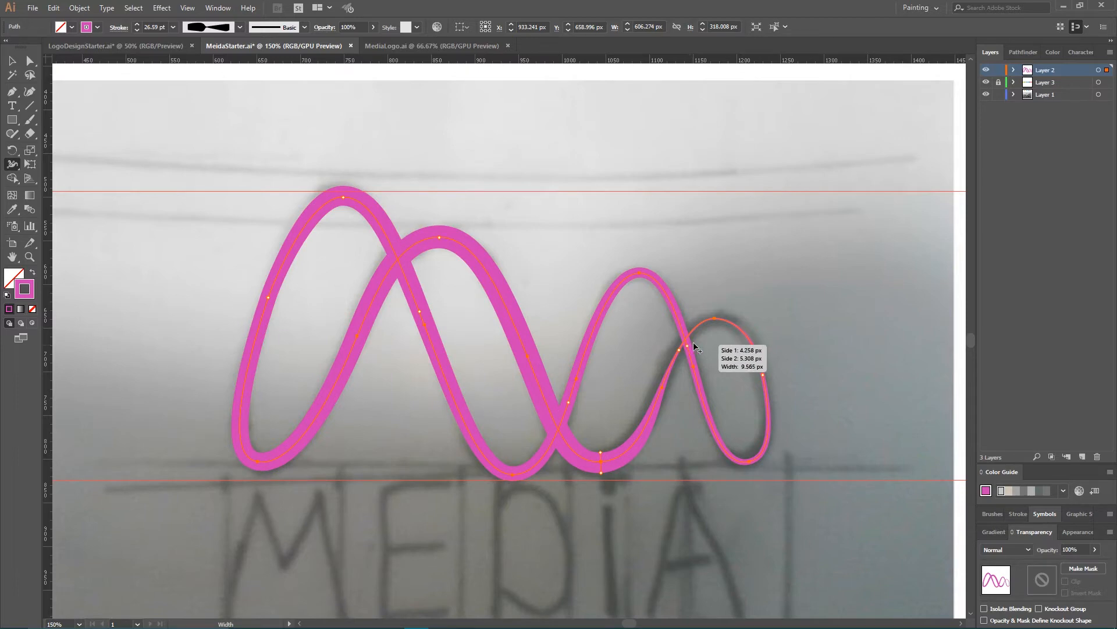
Widen the stroke where the third peak and rightmost loop cross, on the rightmost loop's right side, and at its bottom.
drag(679, 350, 696, 358)
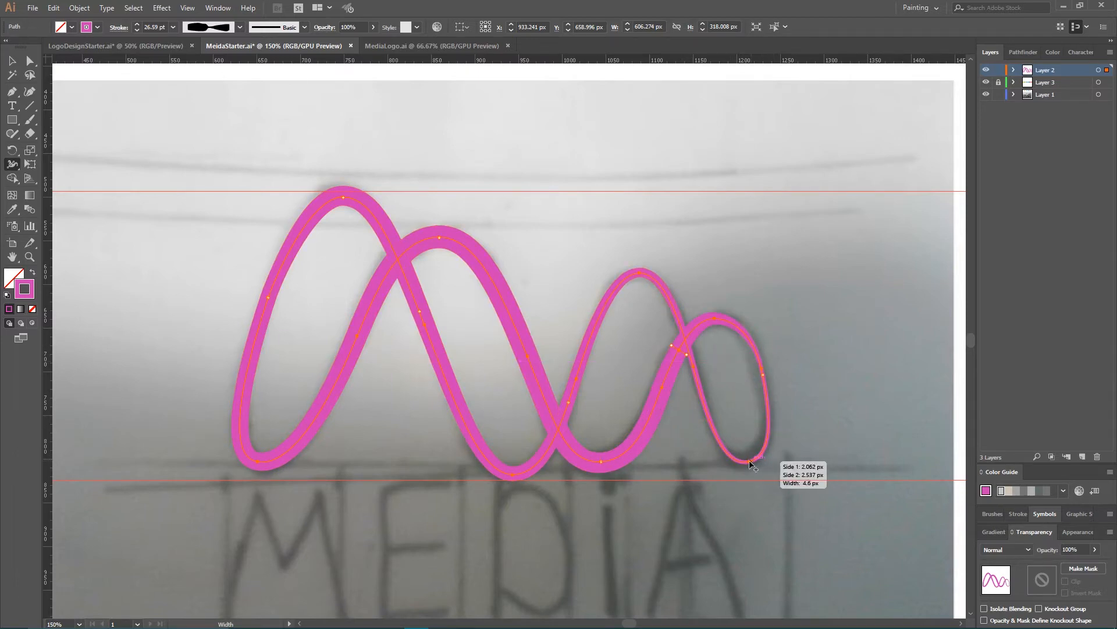
drag(753, 464, 753, 472)
drag(764, 374, 768, 375)
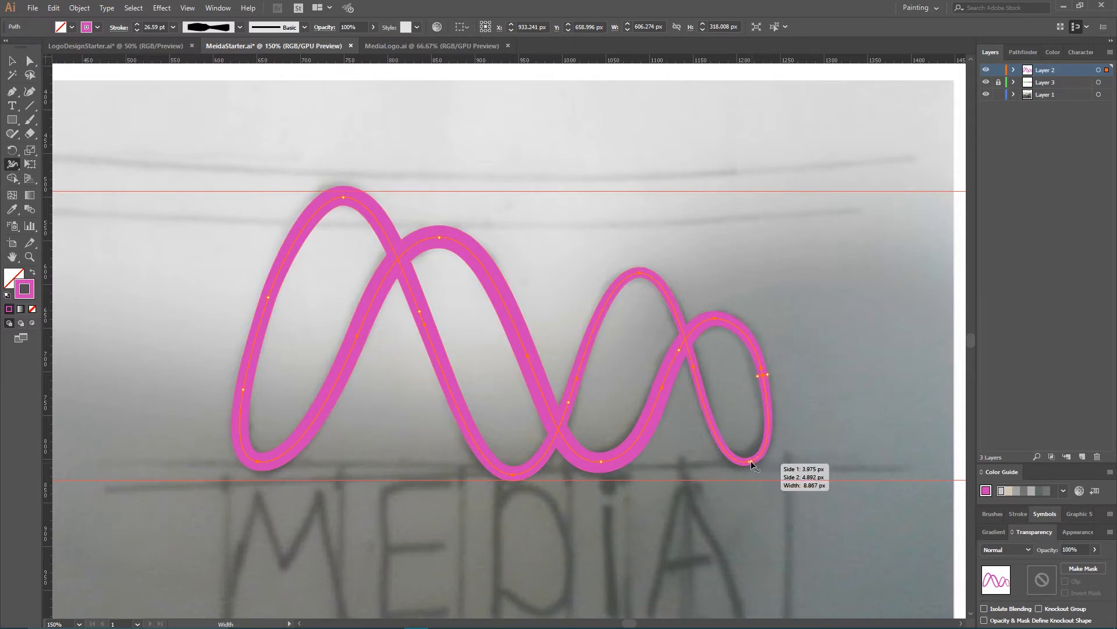
drag(750, 462, 752, 470)
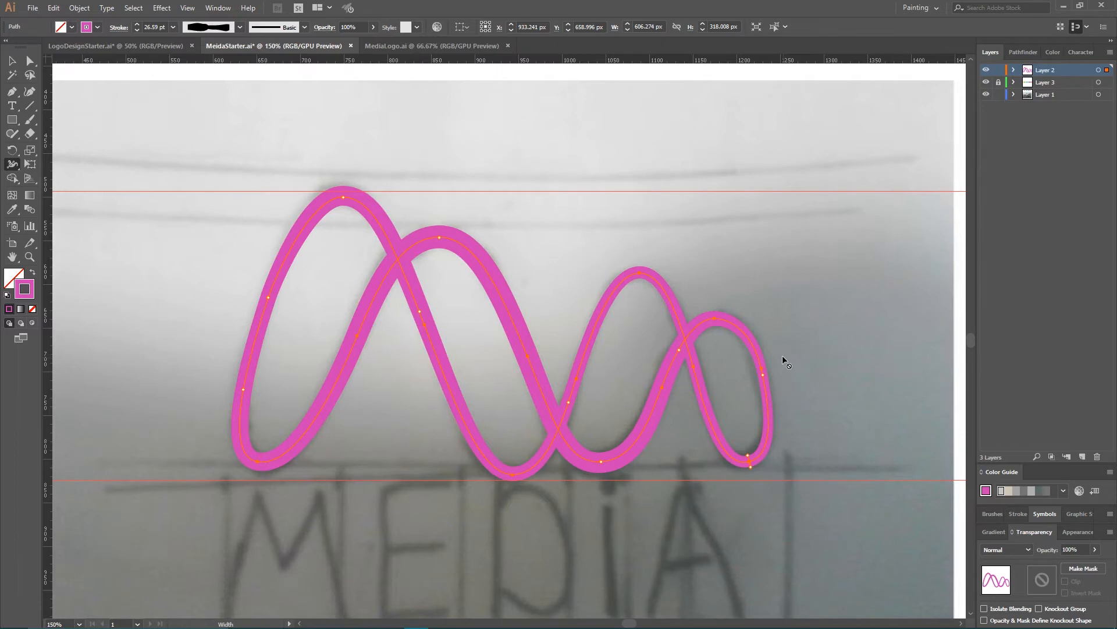
key(v)
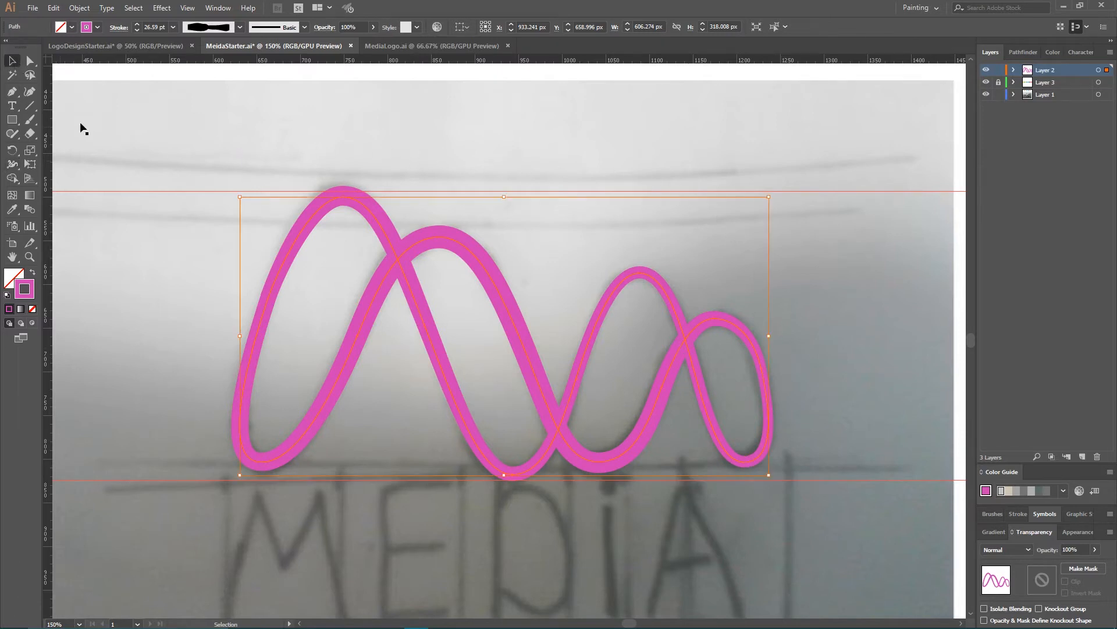
click(148, 211)
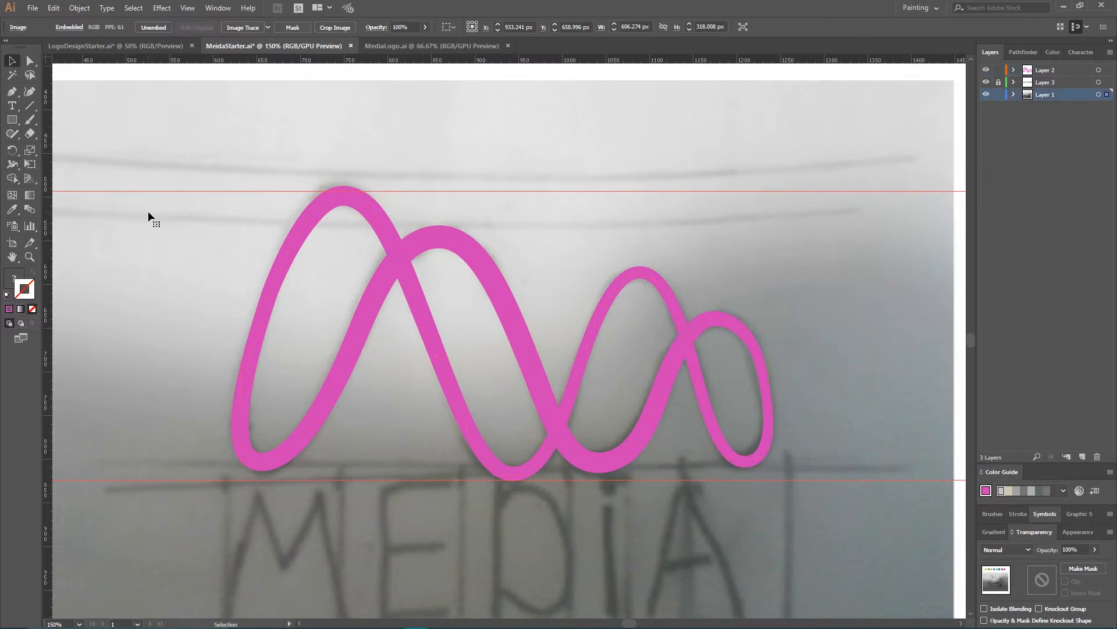
Duplicate the traced path in place onto a new Layer 4, and lock and hide that layer as a backup.
click(680, 345)
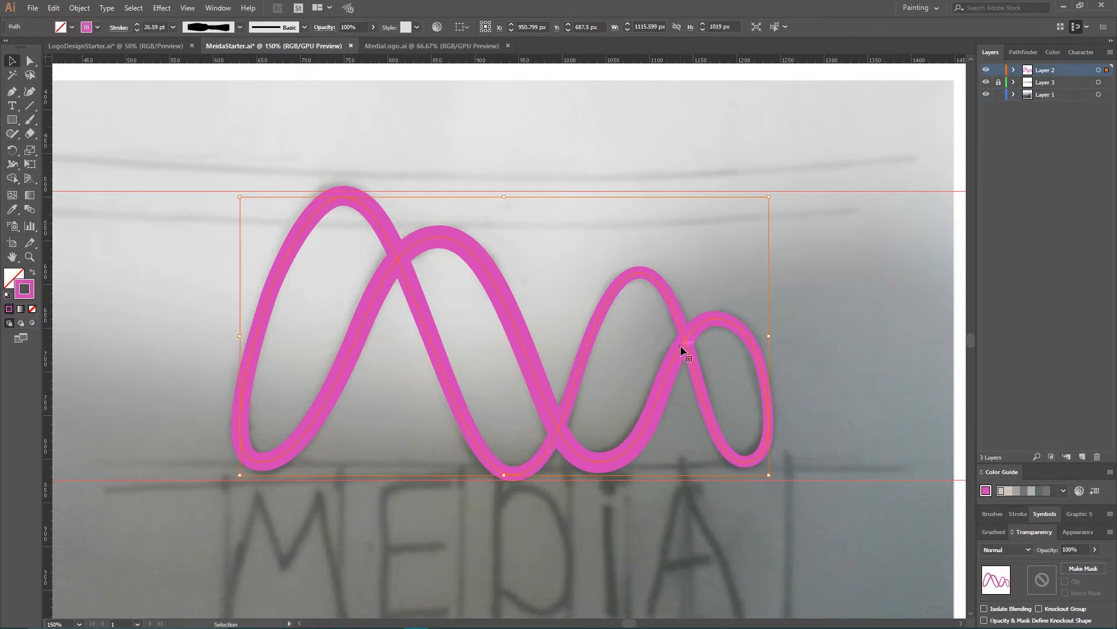
click(1082, 455)
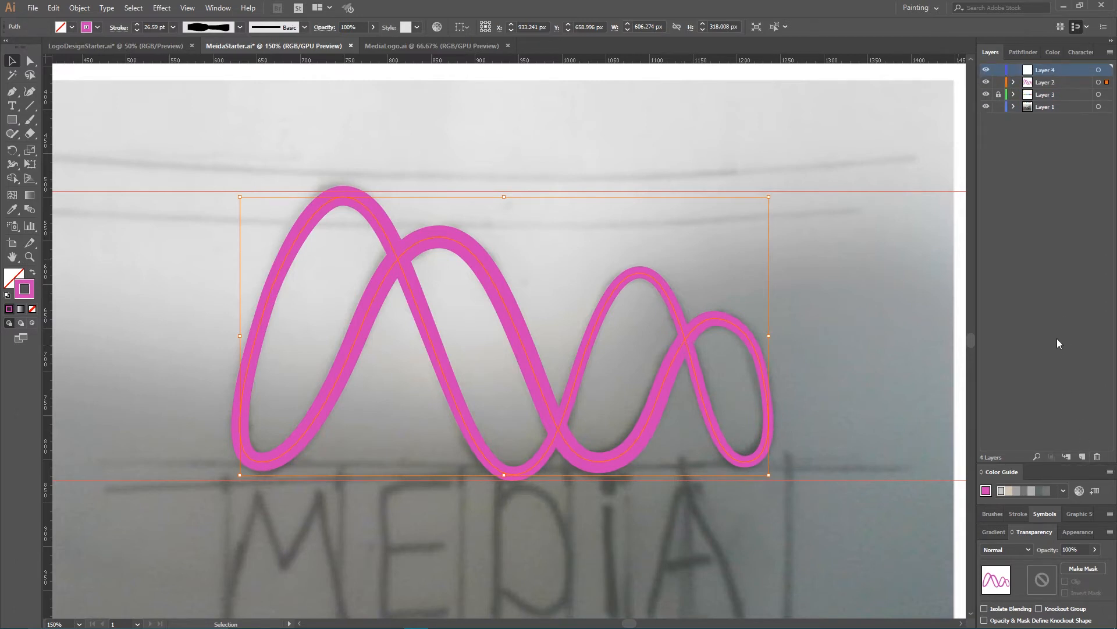
key(ctrl+c)
key(ctrl+f)
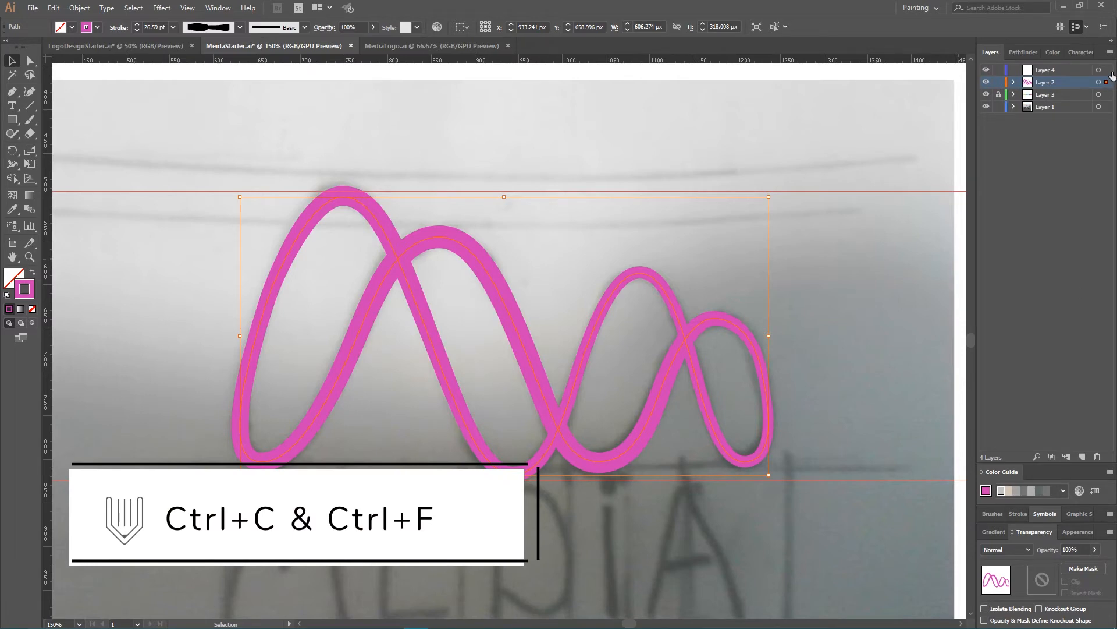
drag(1109, 84, 1108, 71)
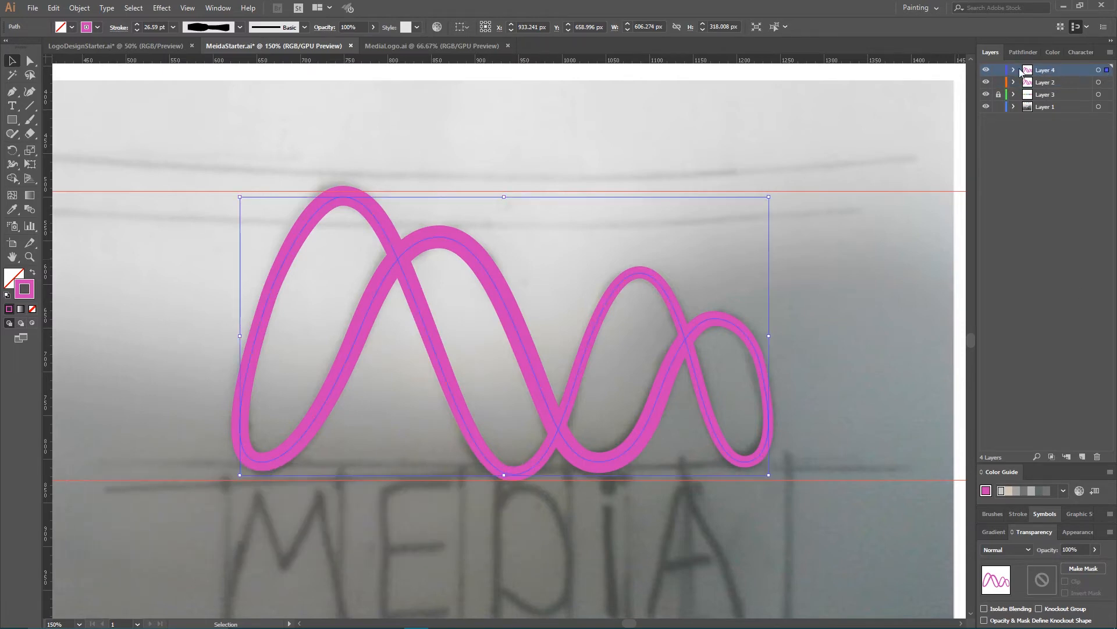
click(999, 70)
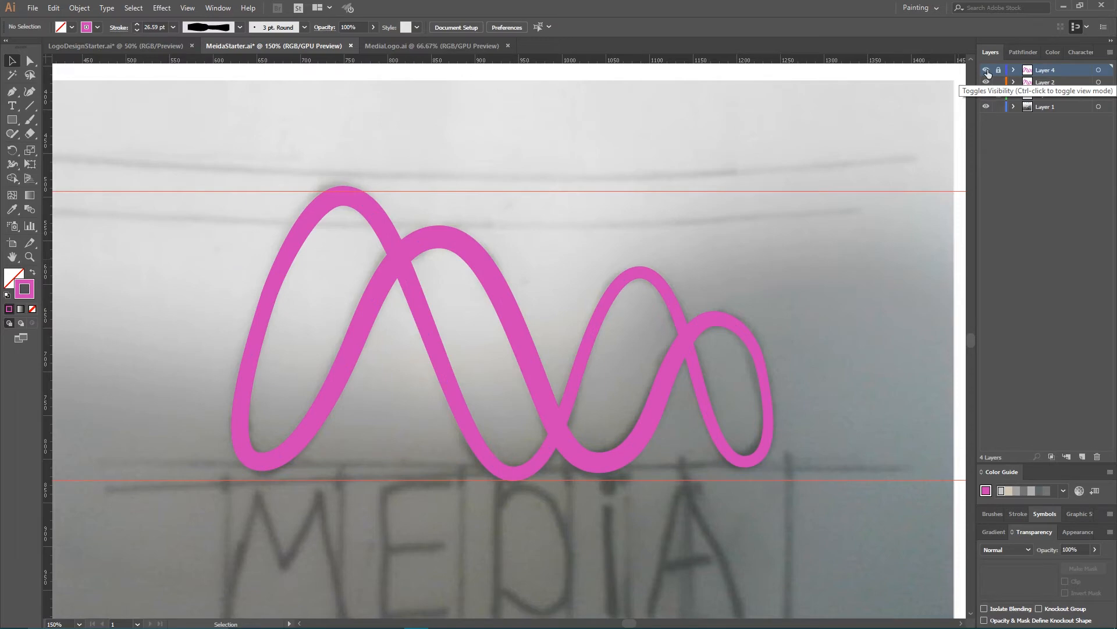
click(986, 70)
Unlock Layer 3 and select the row of eight colour squares at the artboard's upper right.
click(486, 276)
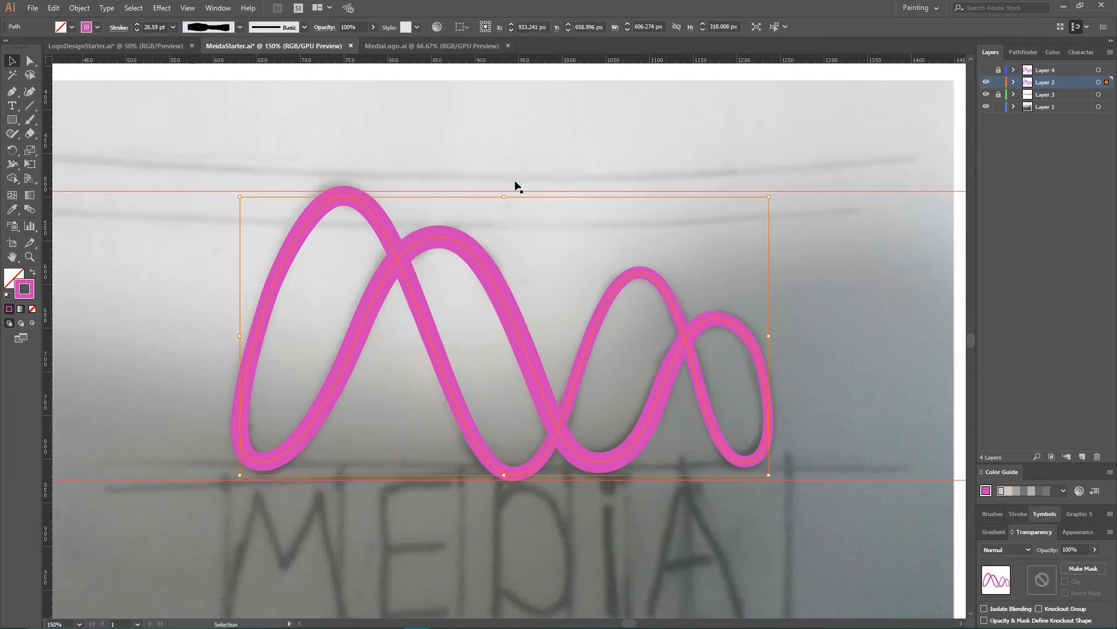
key(ctrl+minus)
key(ctrl+minus)
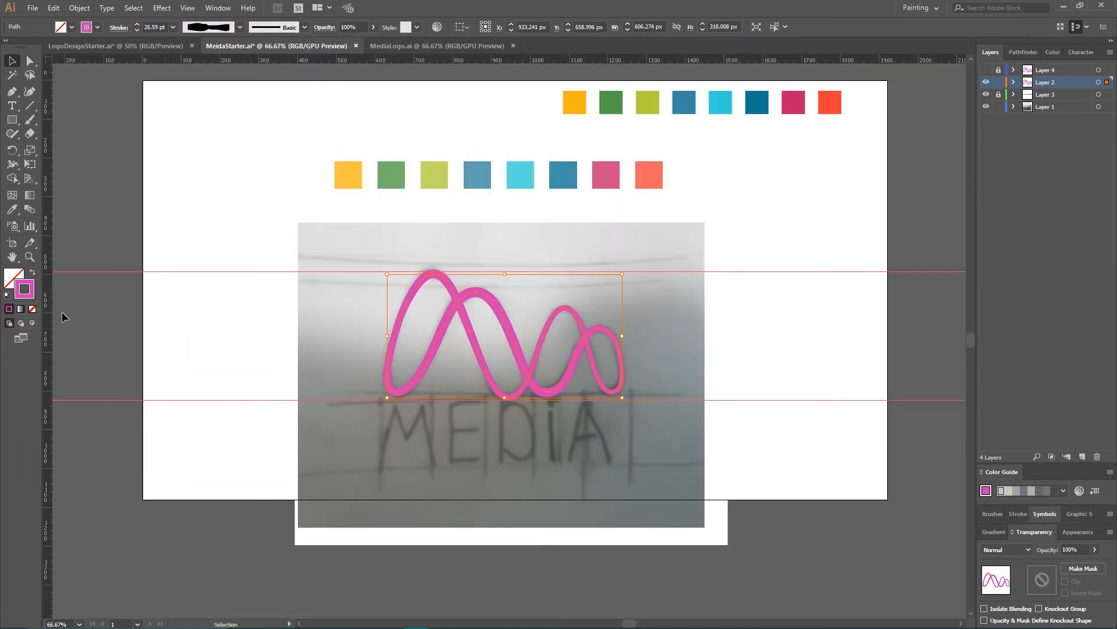
scroll(440, 127, up, 1)
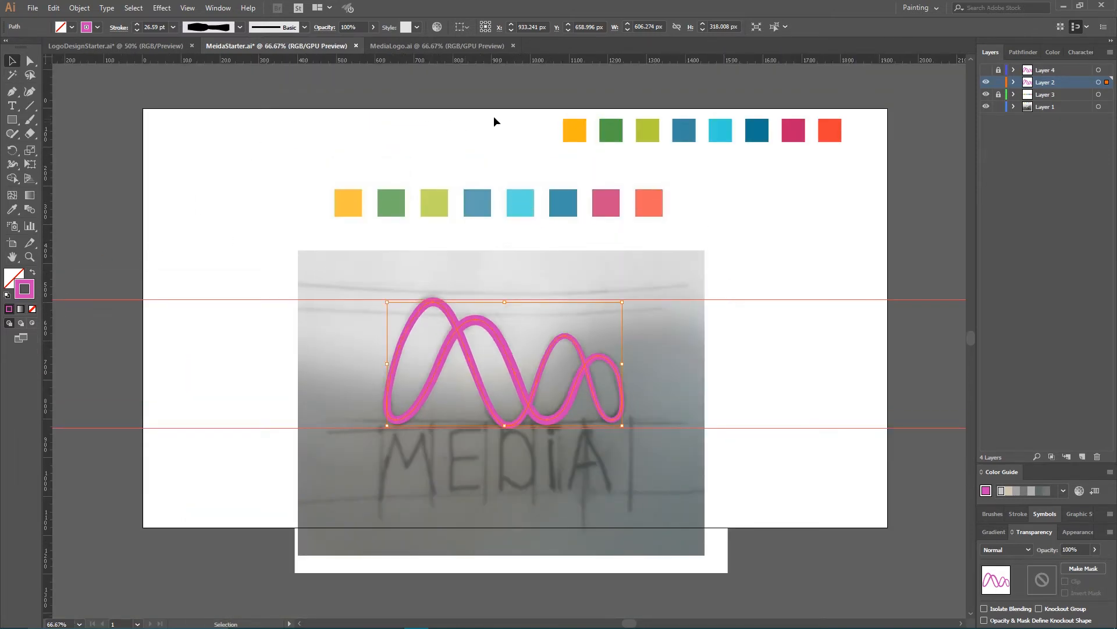
drag(551, 140, 883, 149)
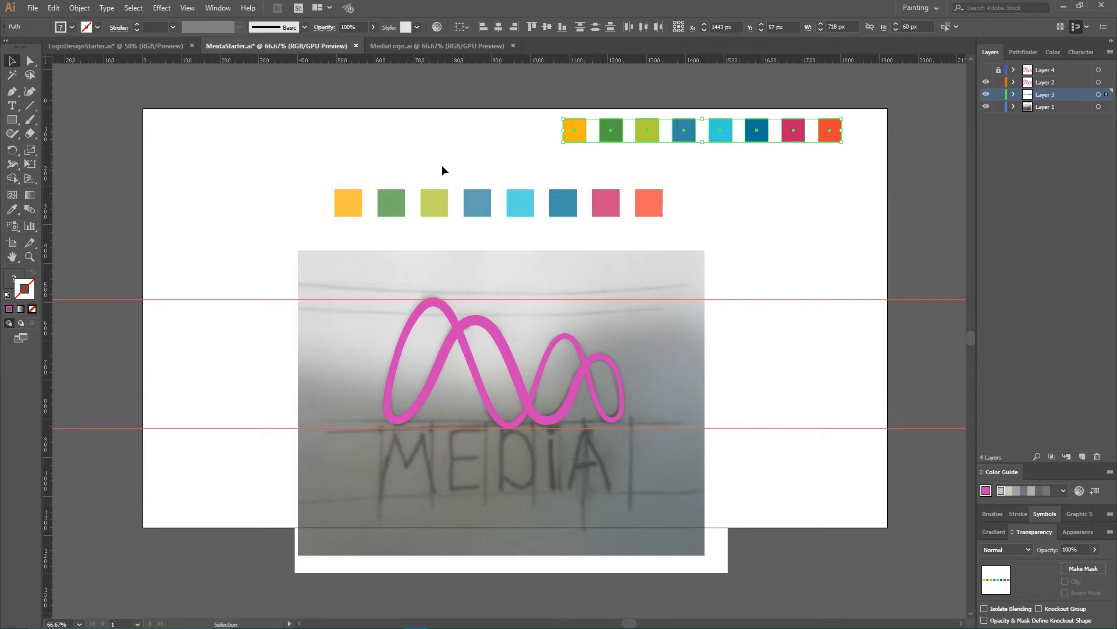
Show the document swatches and create a color group named Gradient from the selected artwork.
click(218, 8)
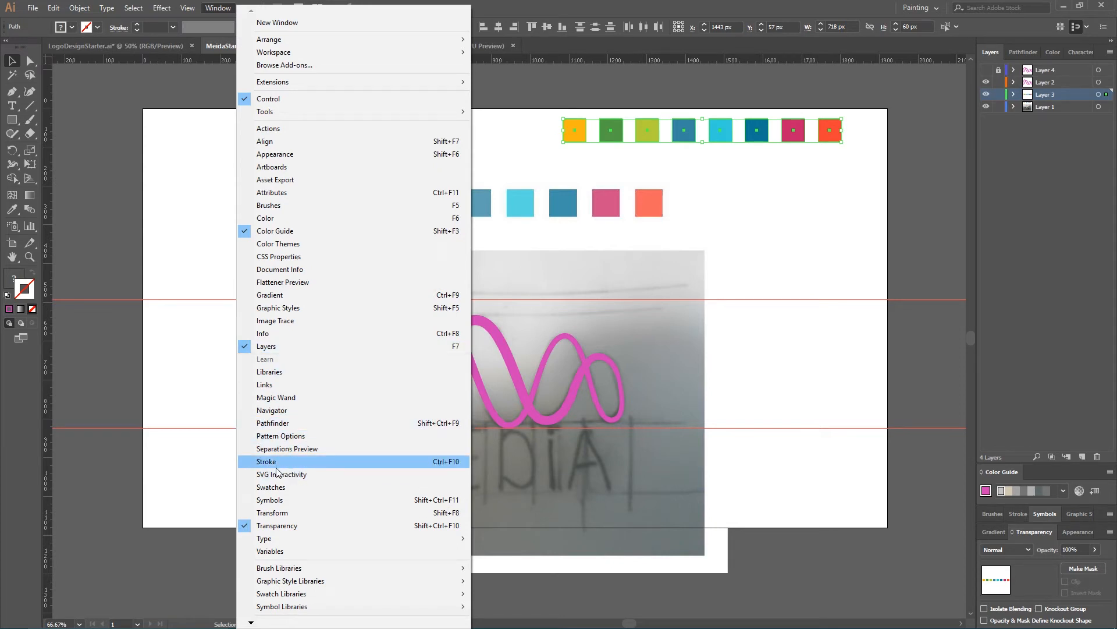
click(271, 492)
drag(547, 83, 857, 193)
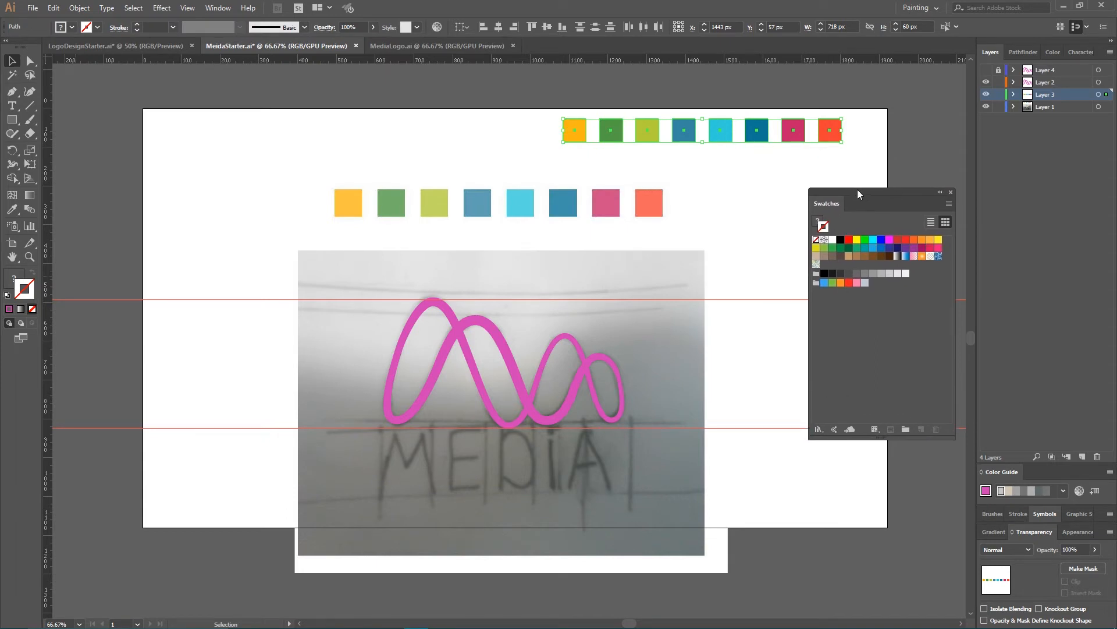
drag(857, 189, 856, 177)
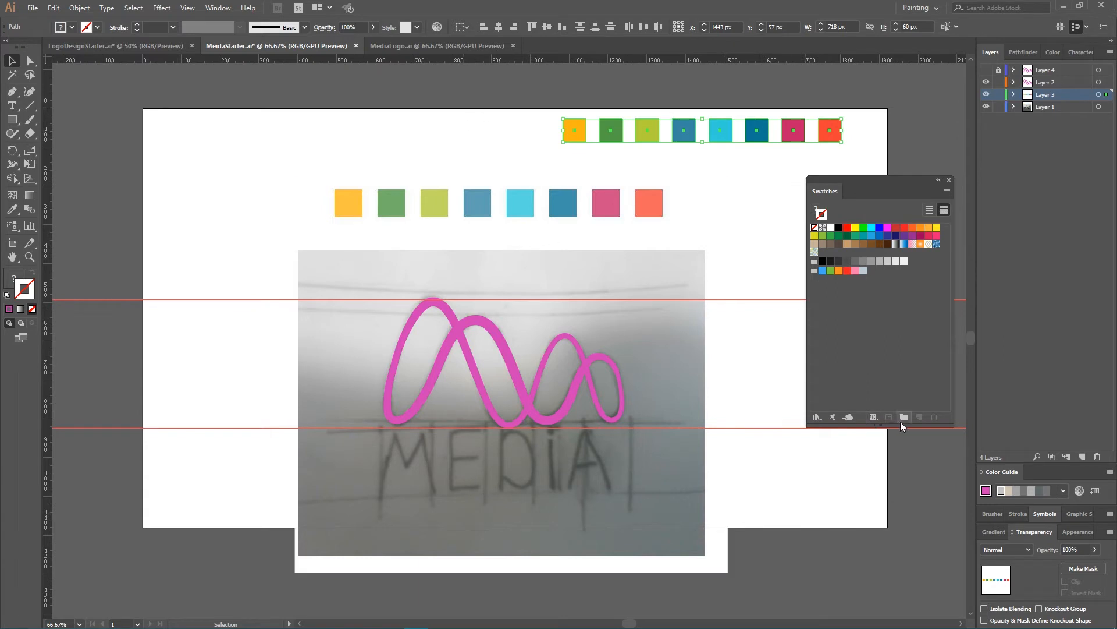
key(super+plus)
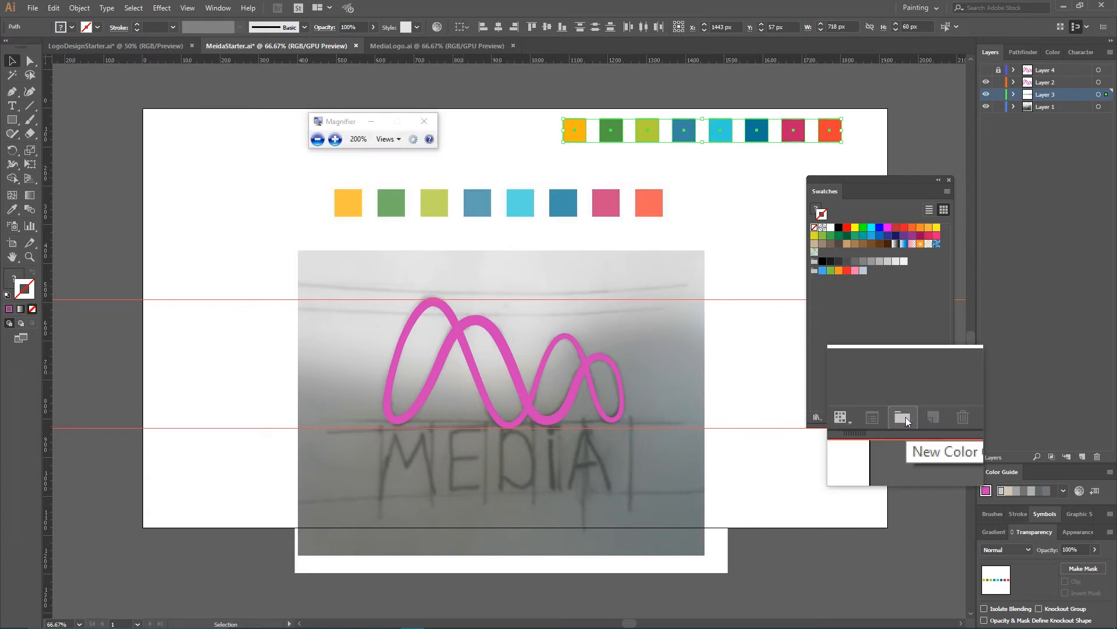
click(905, 417)
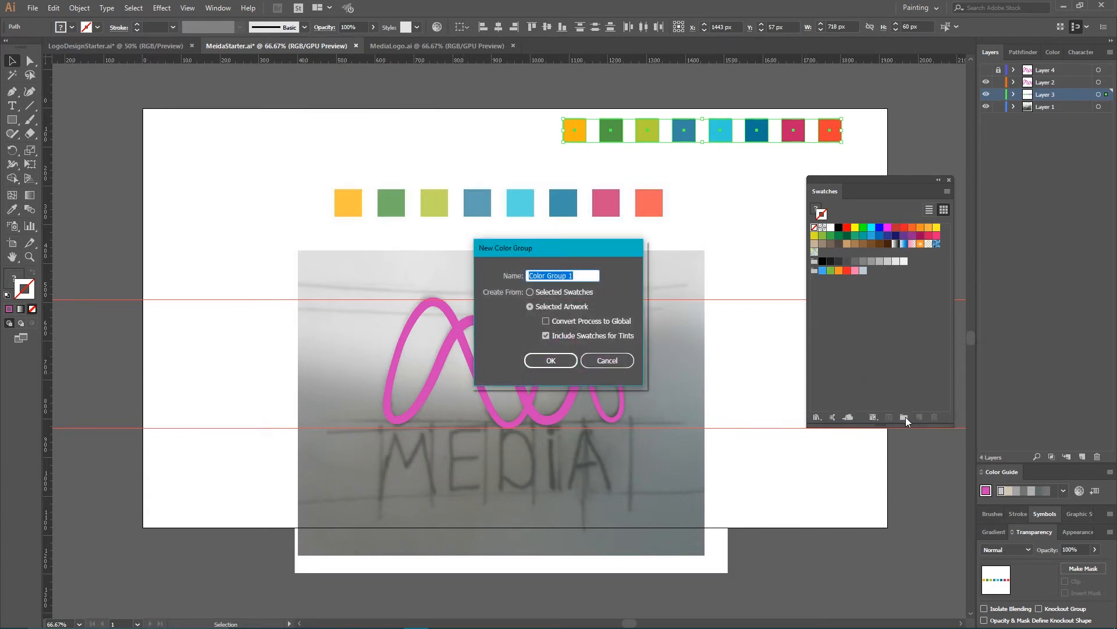
text(Gradient)
click(547, 359)
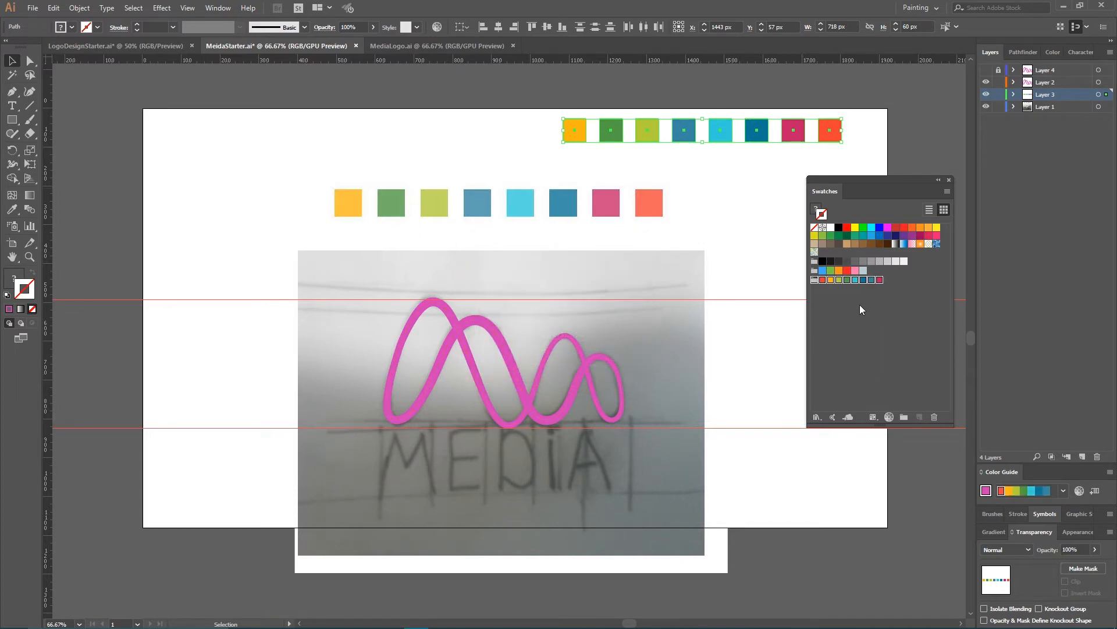
Apply a linear gradient to the traced path's stroke and set it to run along the stroke.
click(602, 389)
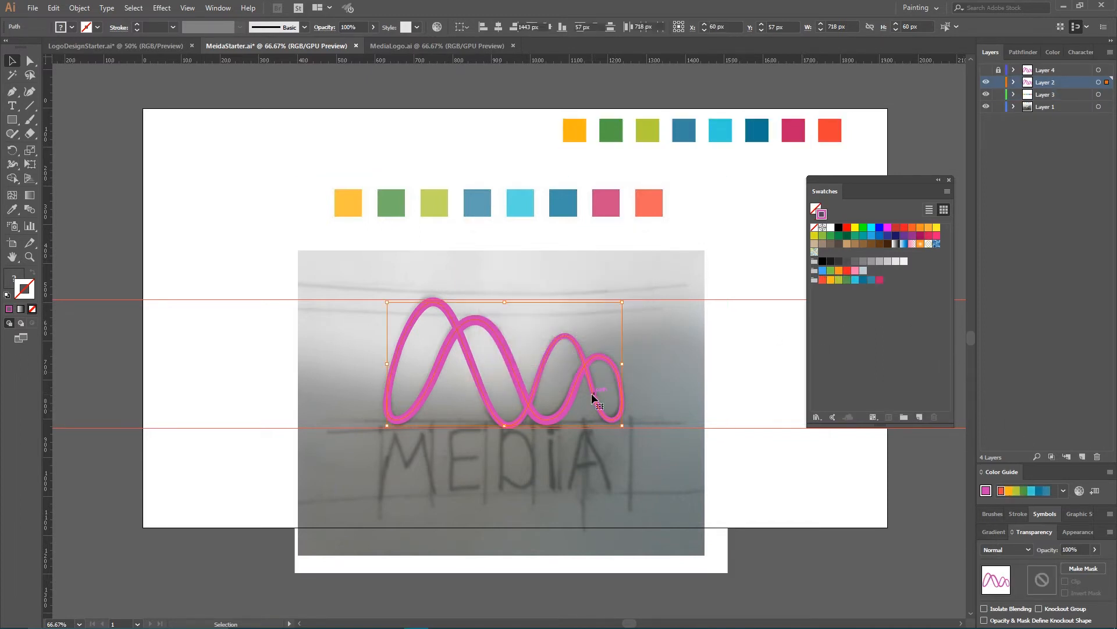
click(993, 531)
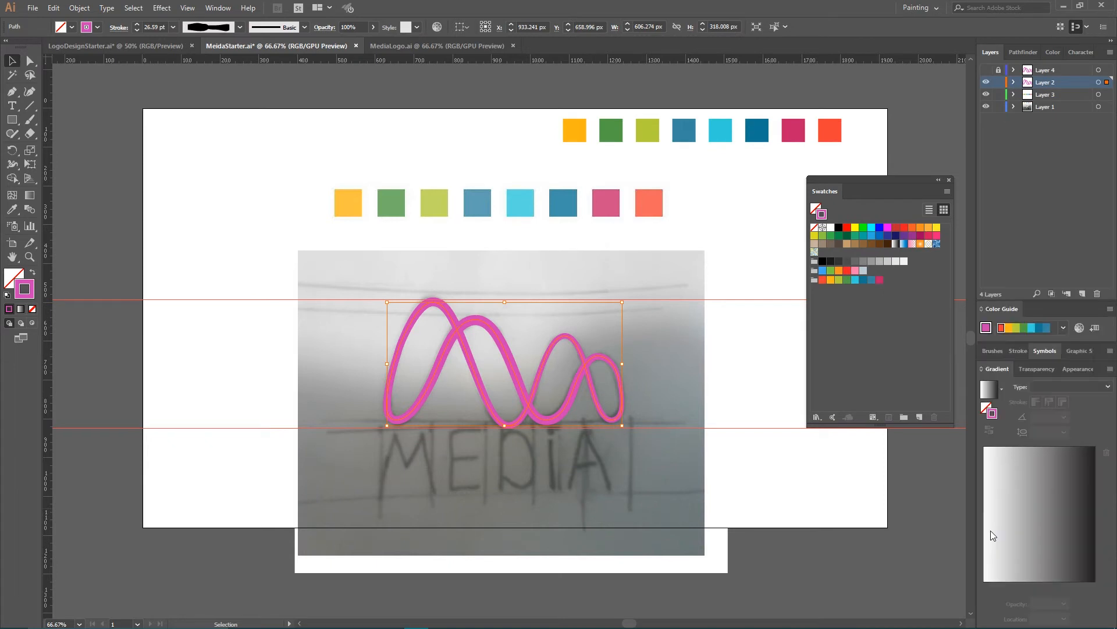
click(1032, 486)
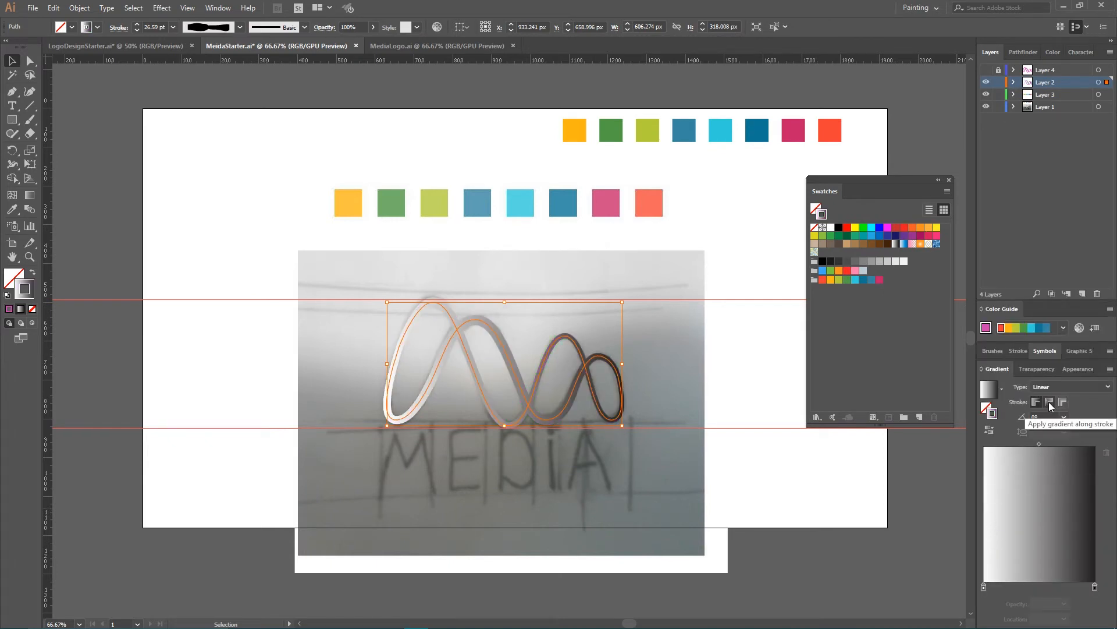
key(super+plus)
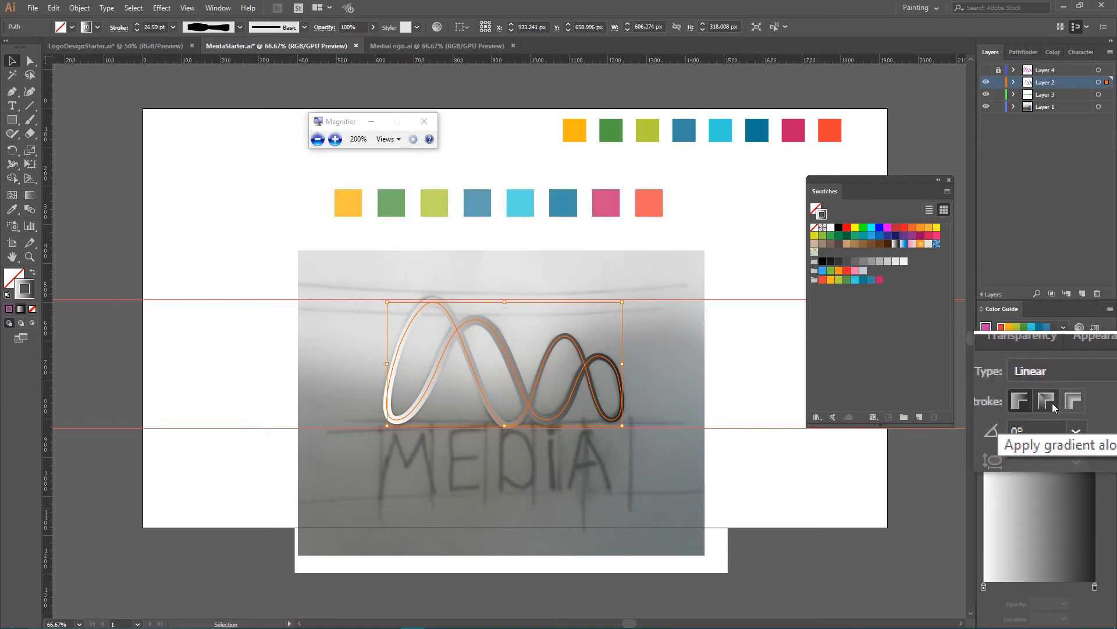
click(1051, 402)
key(super+Escape)
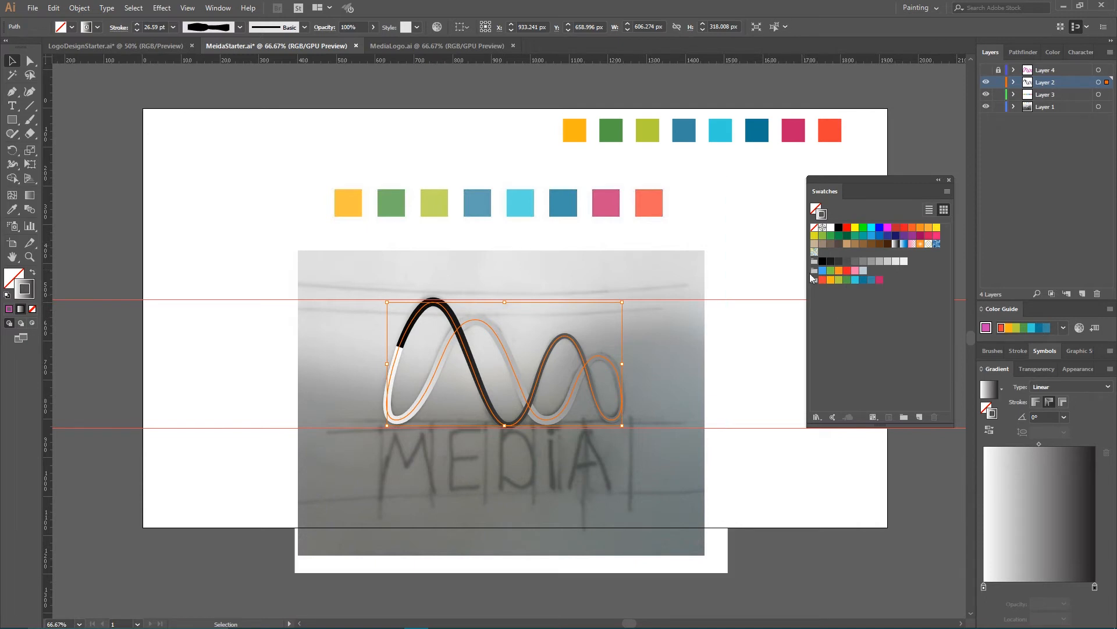
Make the gradient's first stop orange-red, and add stops for amber, lime at 30%, green at about 45% and cyan at about 57%.
drag(823, 281, 984, 588)
drag(831, 280, 1000, 587)
mouse_move(839, 280)
mouse_down()
mouse_move(987, 471)
mouse_move(1004, 585)
mouse_move(1018, 586)
mouse_up()
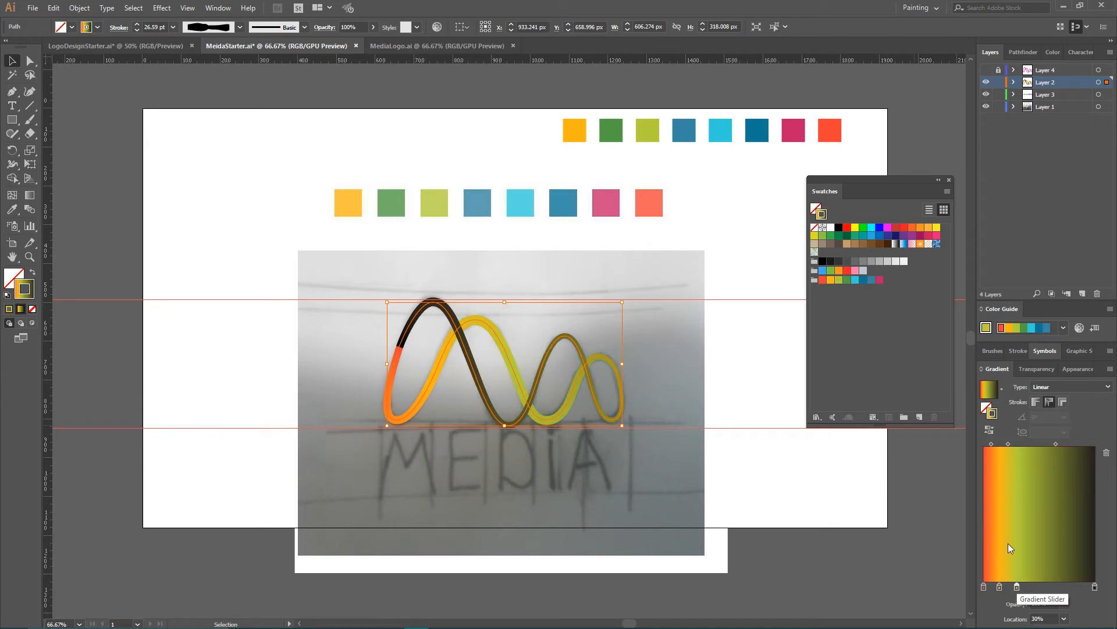
drag(850, 282, 1035, 582)
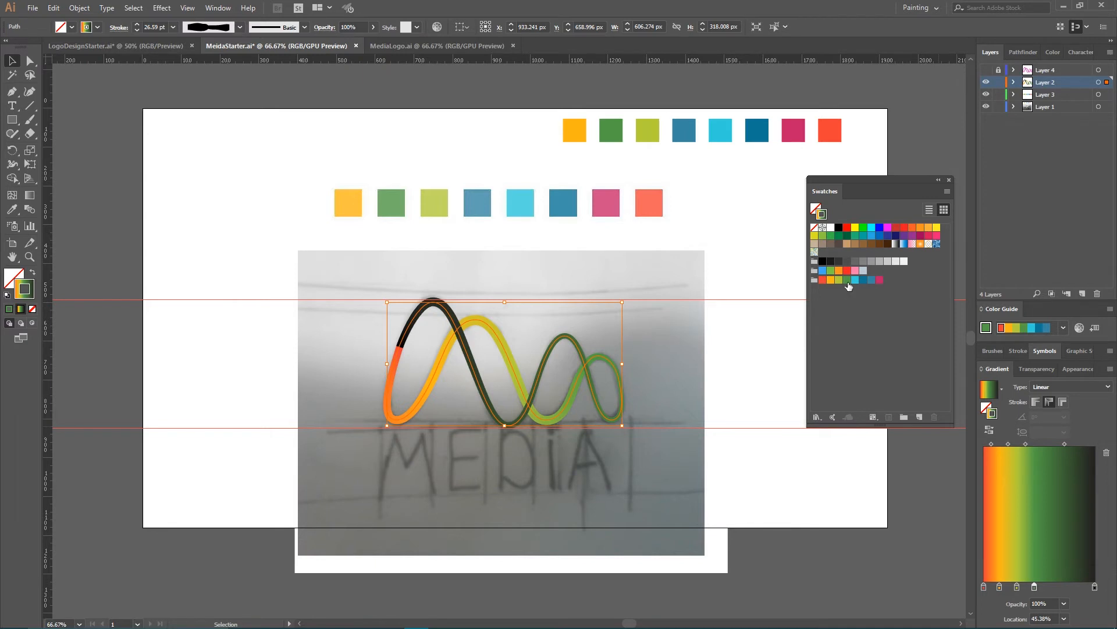
drag(856, 282, 1048, 583)
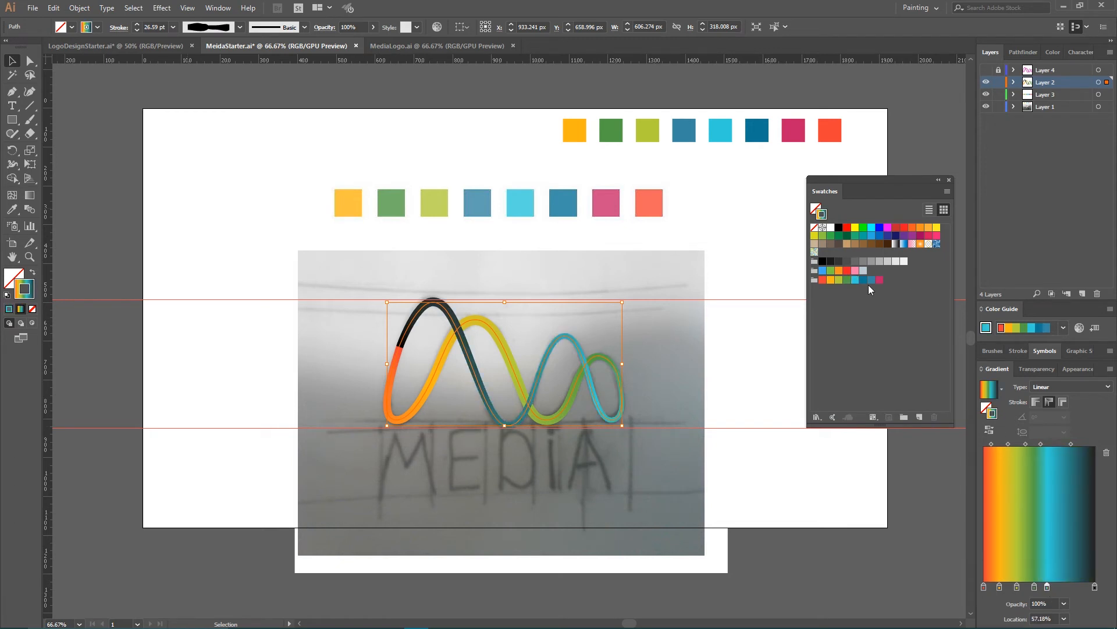
Add dark blue, mid blue and magenta stops toward the gradient's end, make the end stop orange-red, and close the swatches.
drag(864, 280, 1063, 583)
drag(874, 283, 1074, 588)
drag(879, 280, 1083, 586)
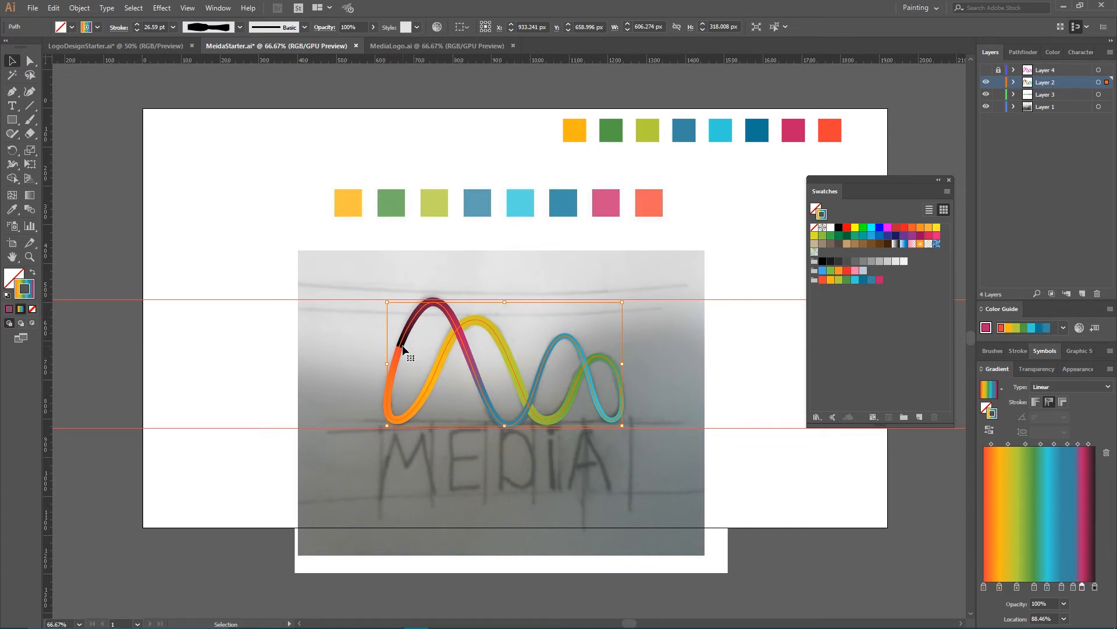
click(1094, 586)
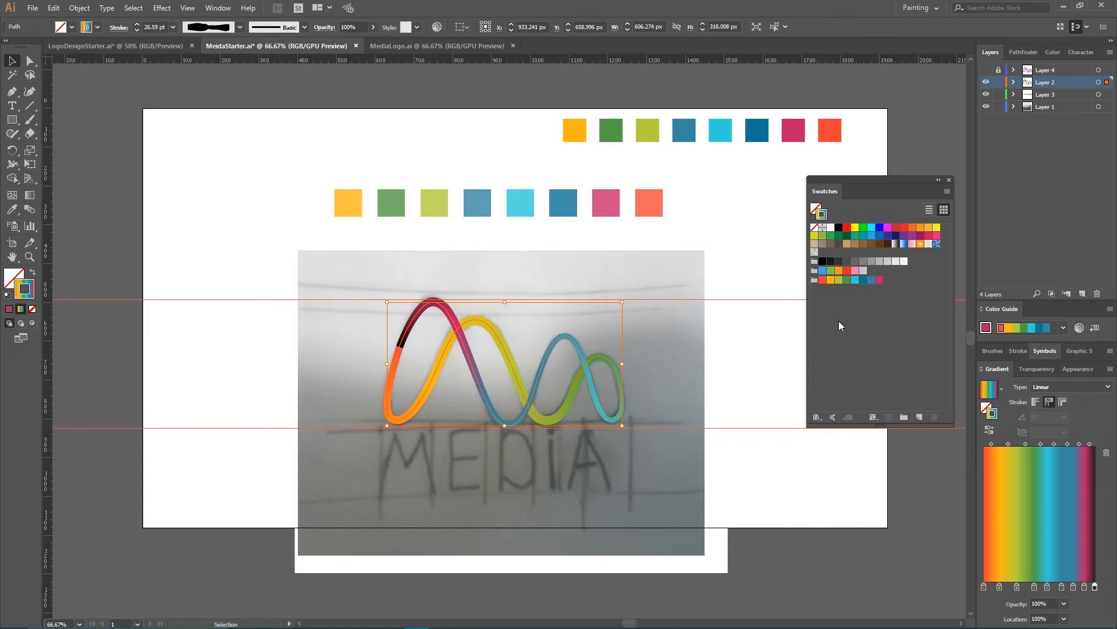
mouse_move(823, 280)
mouse_down()
mouse_move(1111, 587)
mouse_move(1095, 587)
mouse_up()
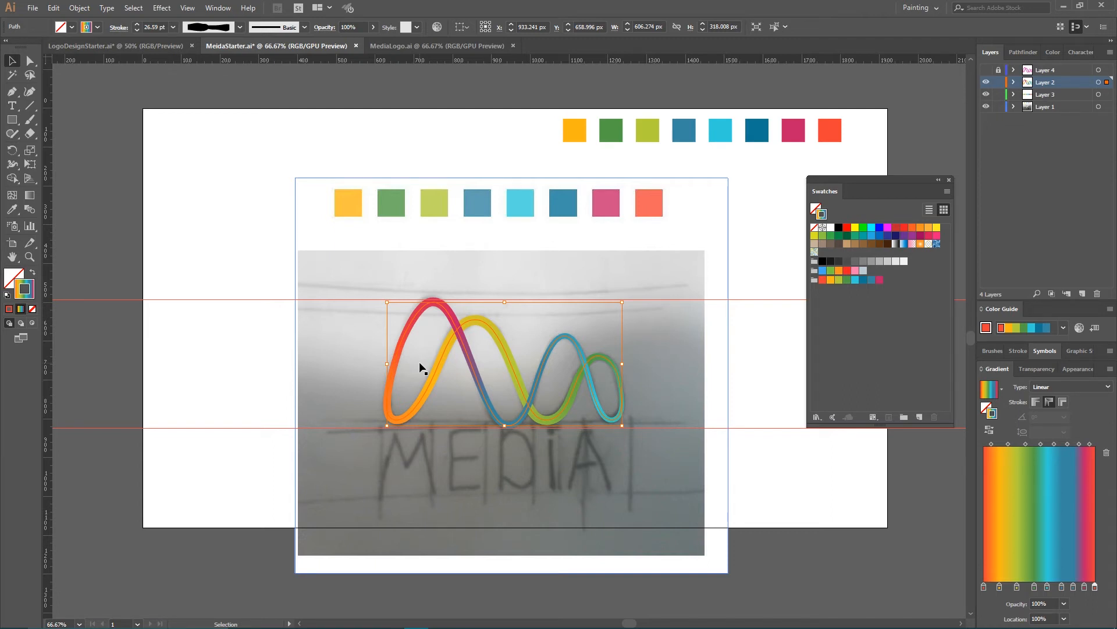
click(949, 180)
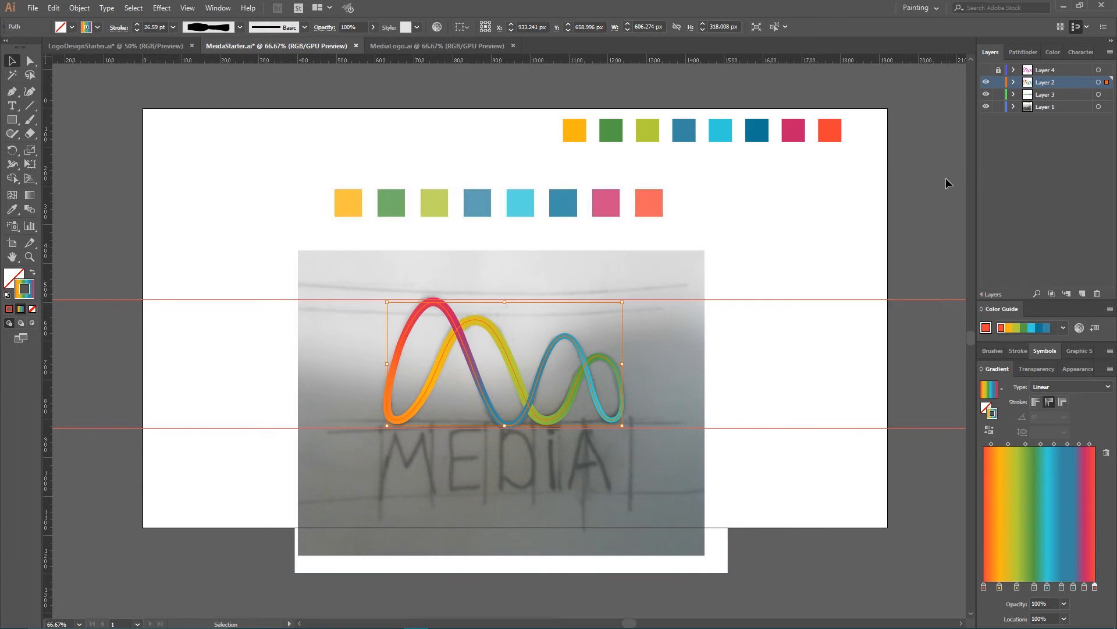
Delete all artwork on Layer 1 and enlarge the gradient path proportionally about its centre to about 925.5 by 485.5 px.
click(1098, 108)
key(Delete)
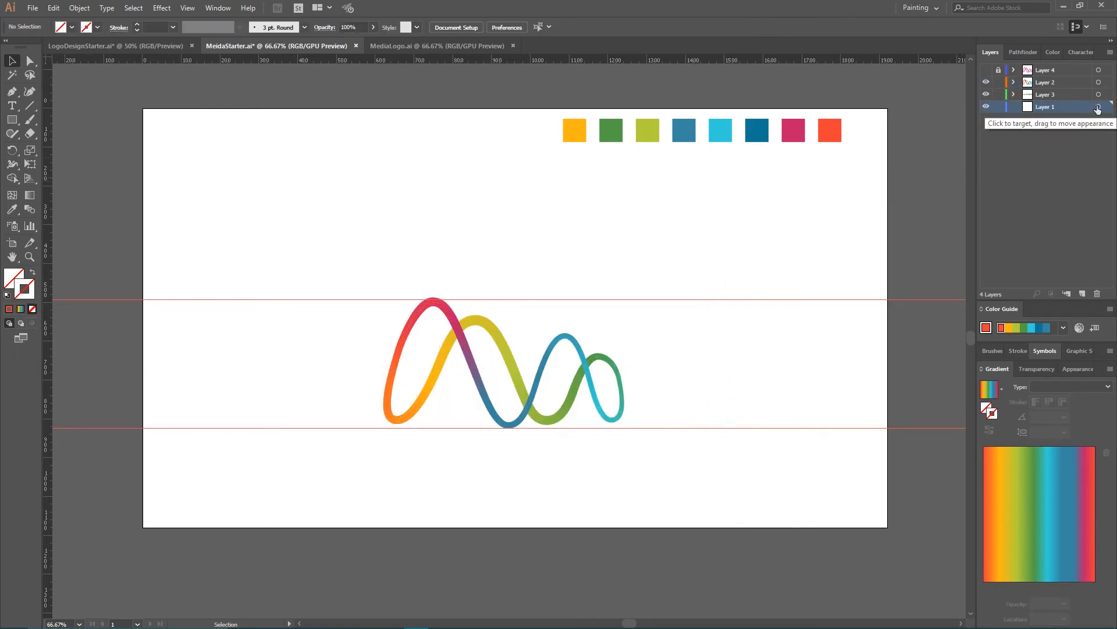
click(541, 369)
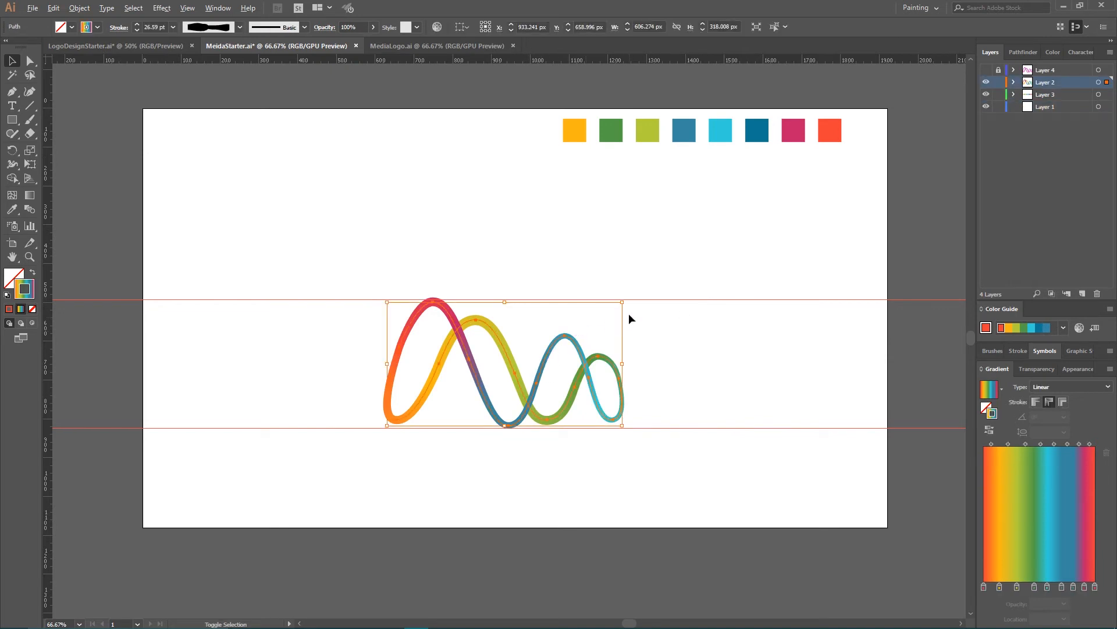
drag(624, 304, 685, 270)
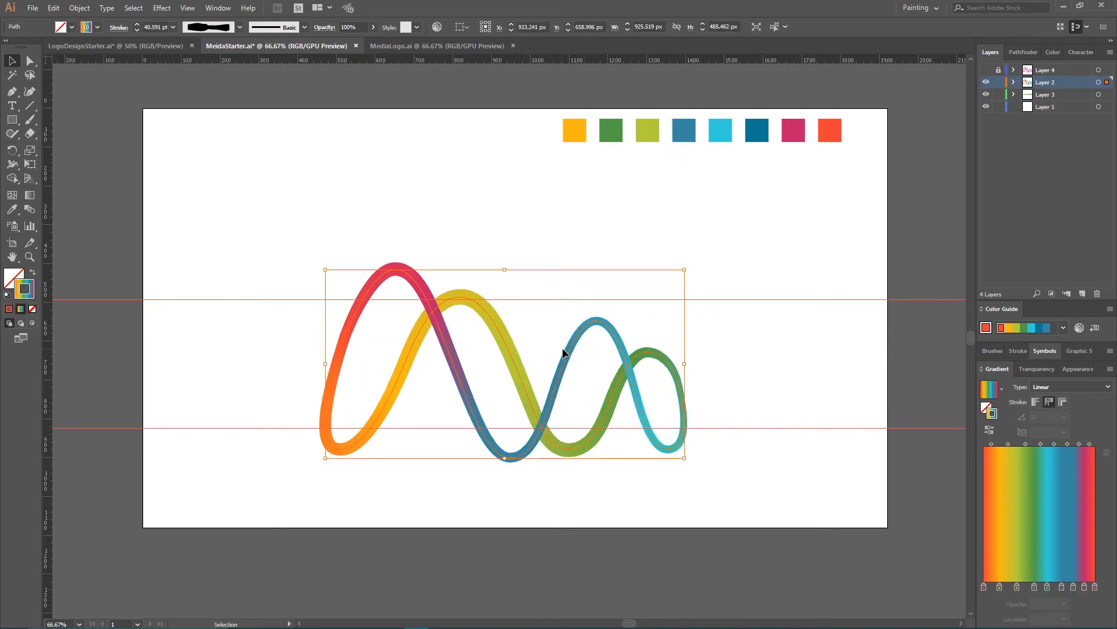
Undo the gradient path's enlargement, returning it to the size of the pink path on Layer 4.
drag(581, 329, 604, 294)
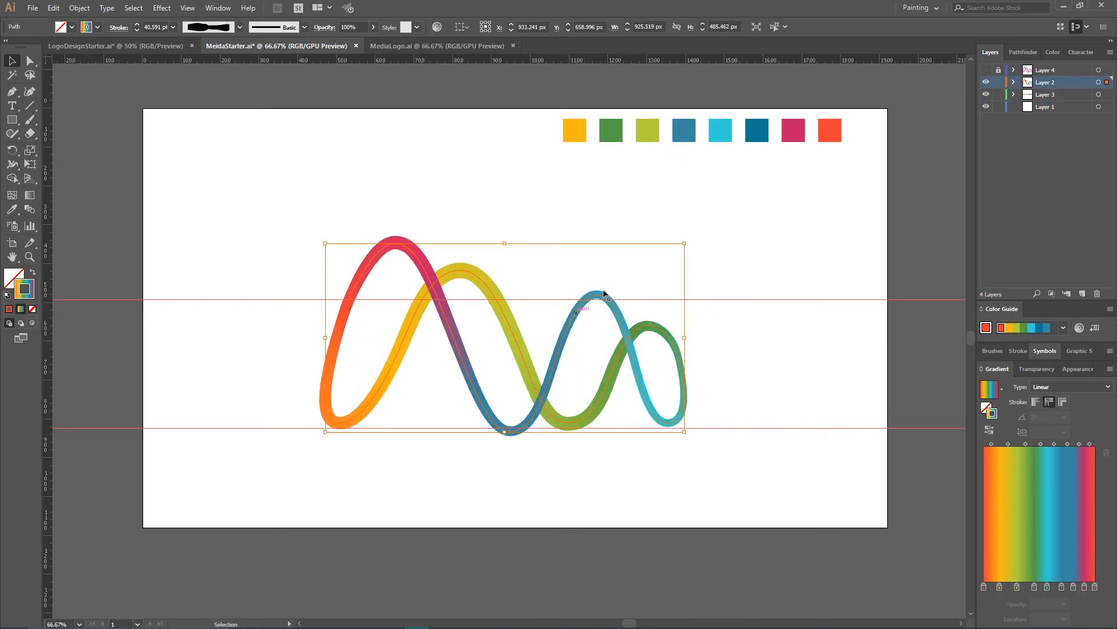
click(987, 70)
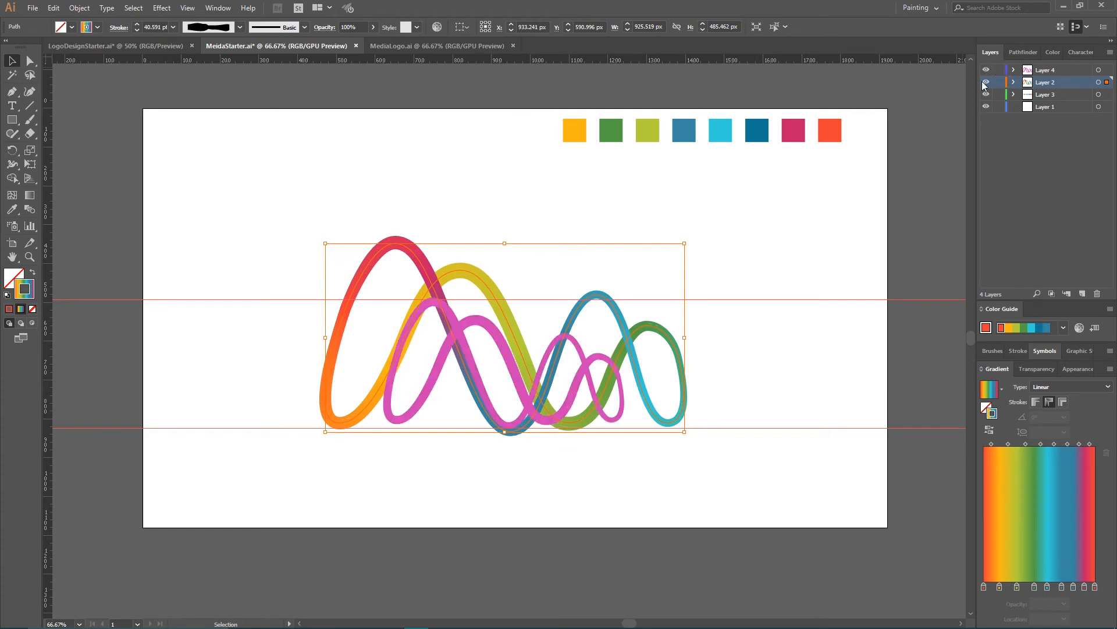
key(ctrl+z)
key(ctrl+z)
key(ctrl+z)
key(ctrl+z)
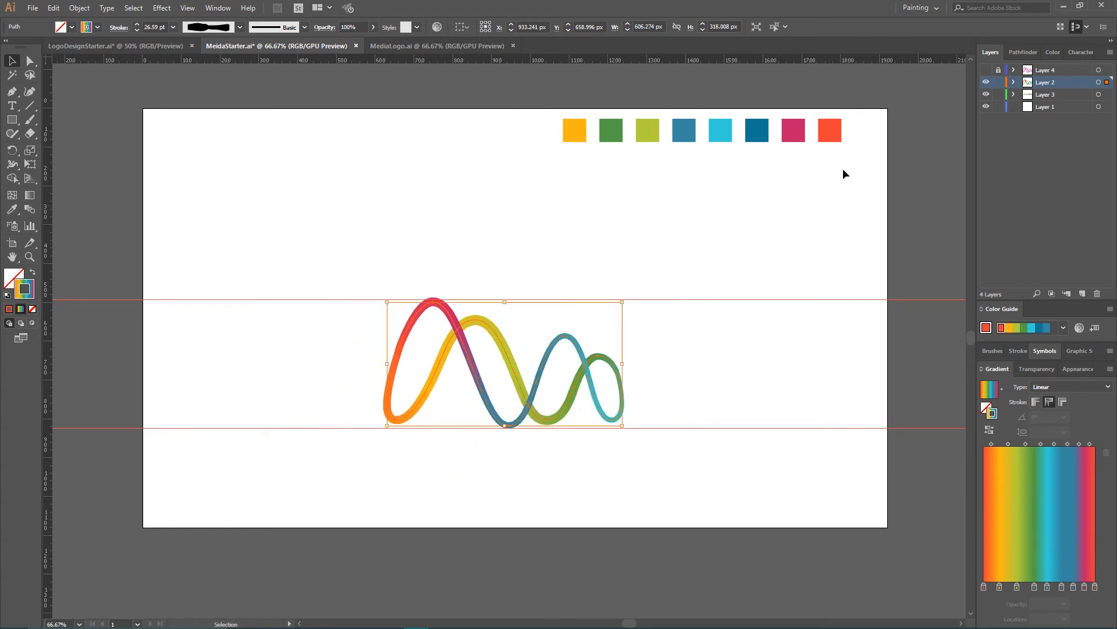
Show and unlock Layer 4, then enlarge both overlapping paths together to about 1053.5 by 552.6 px and move them up.
click(986, 70)
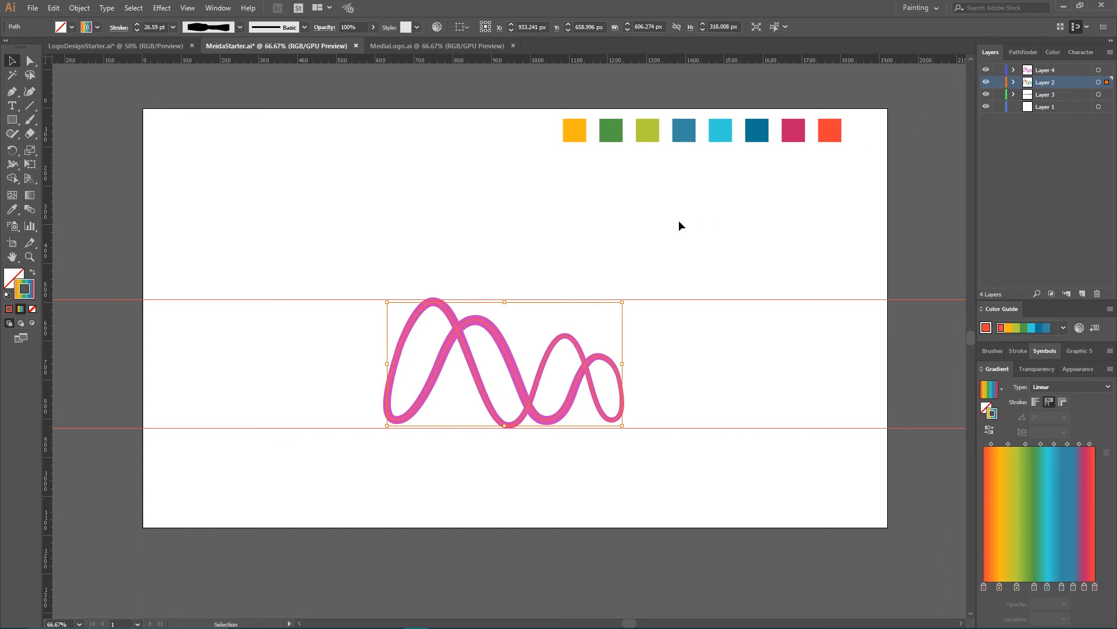
click(553, 249)
click(507, 370)
drag(622, 302, 709, 257)
drag(582, 342, 588, 301)
click(547, 259)
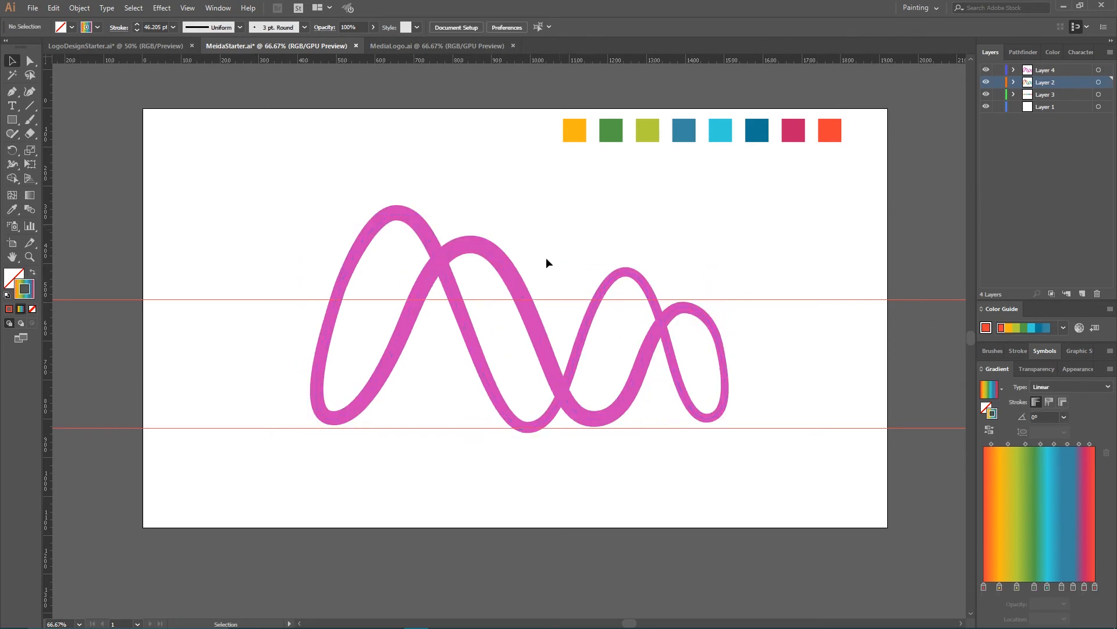
Convert the pink path's stroke on Layer 4 to an outlined shape.
click(523, 292)
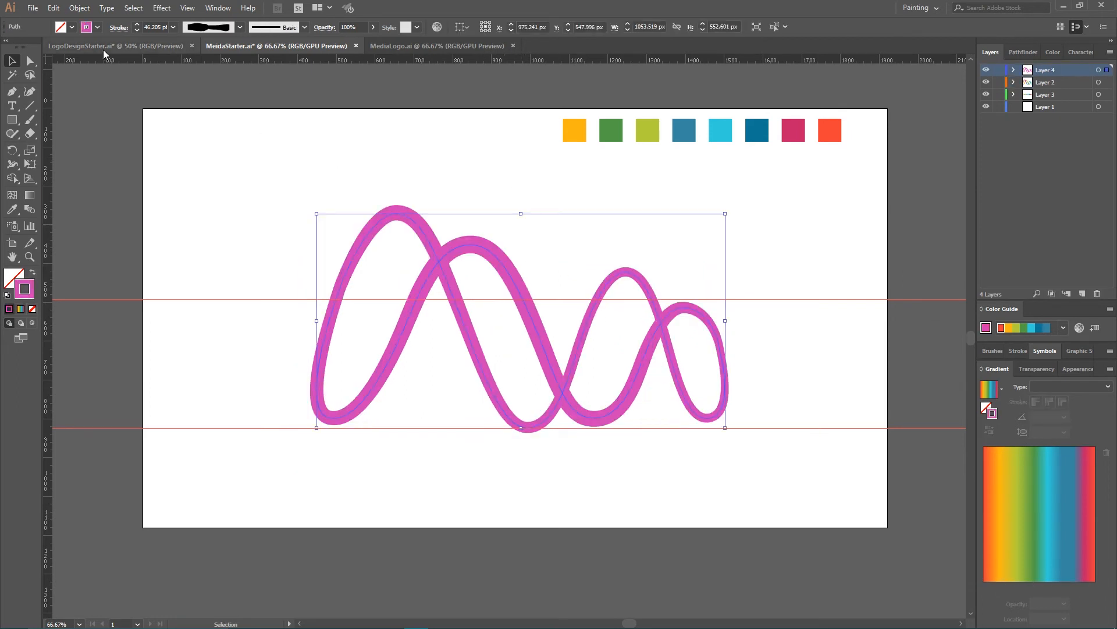
click(79, 9)
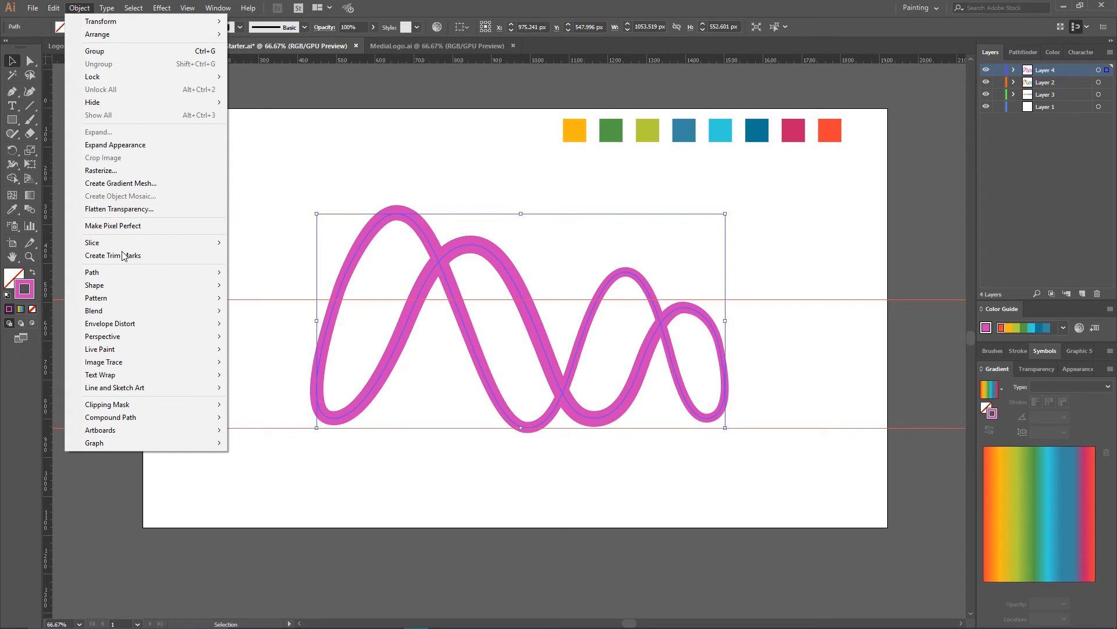
mouse_move(164, 273)
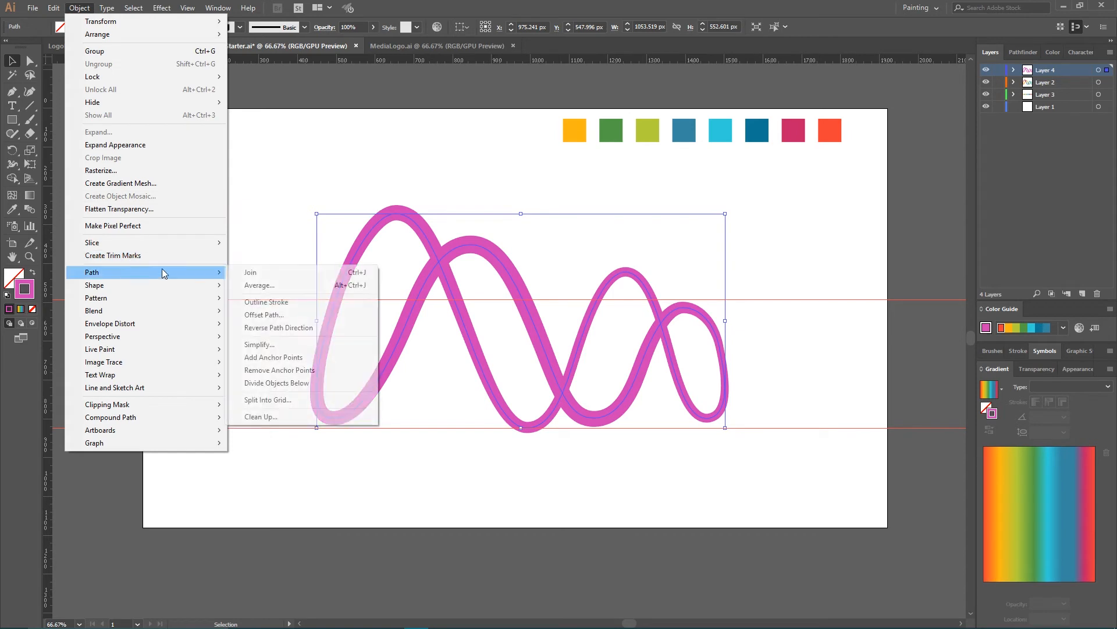
click(266, 301)
Offset the outlined pink shape by 10 px with miter joins and a miter limit of 4.
click(79, 8)
mouse_move(125, 273)
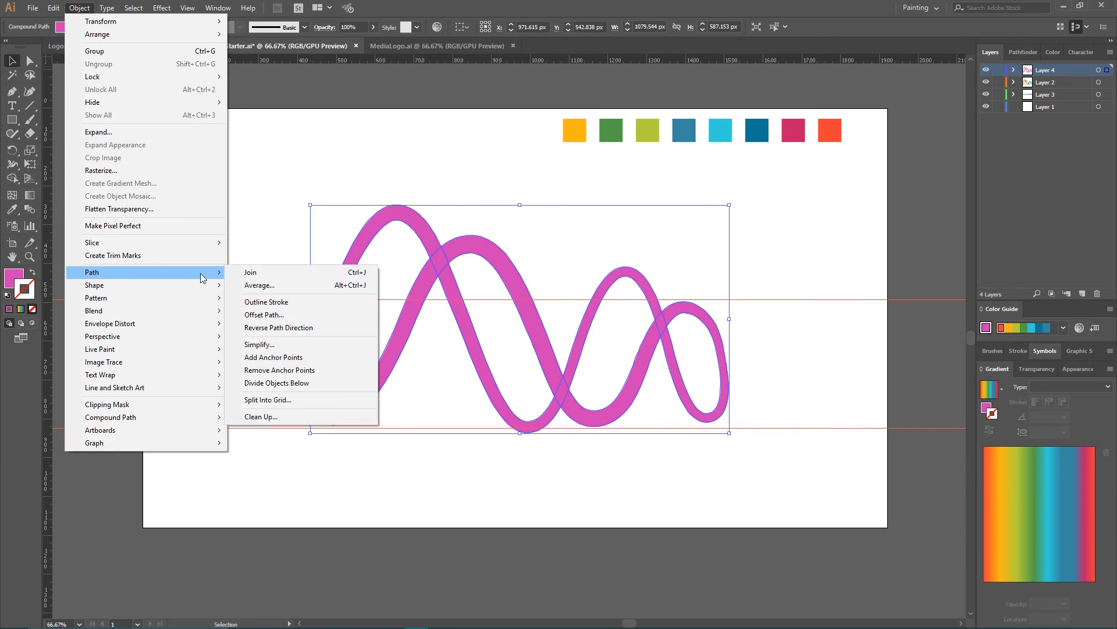
click(276, 315)
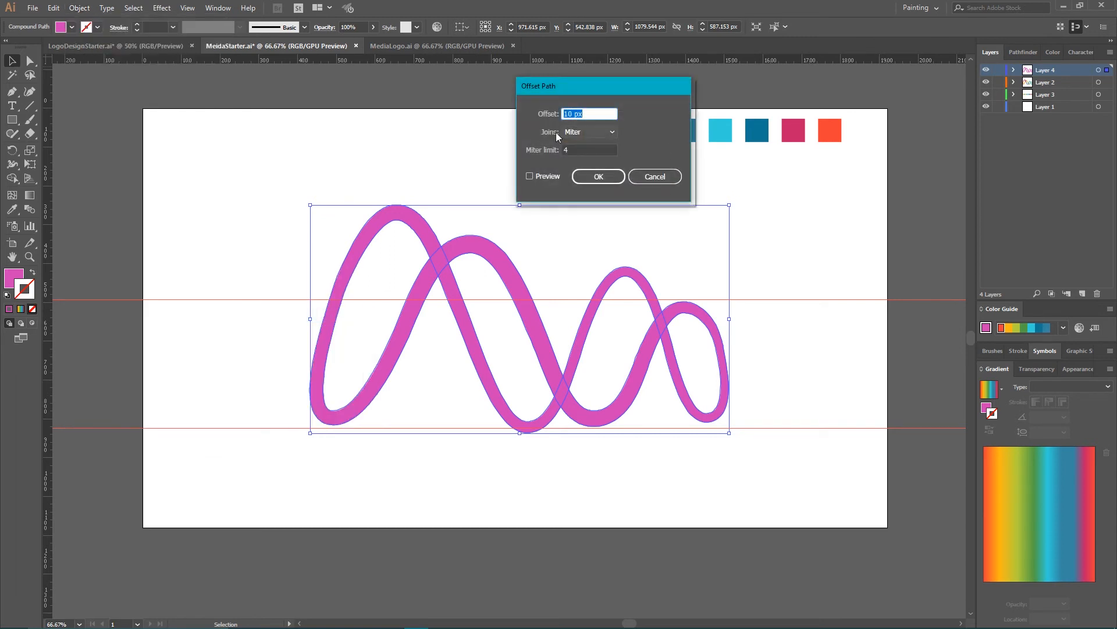
click(529, 177)
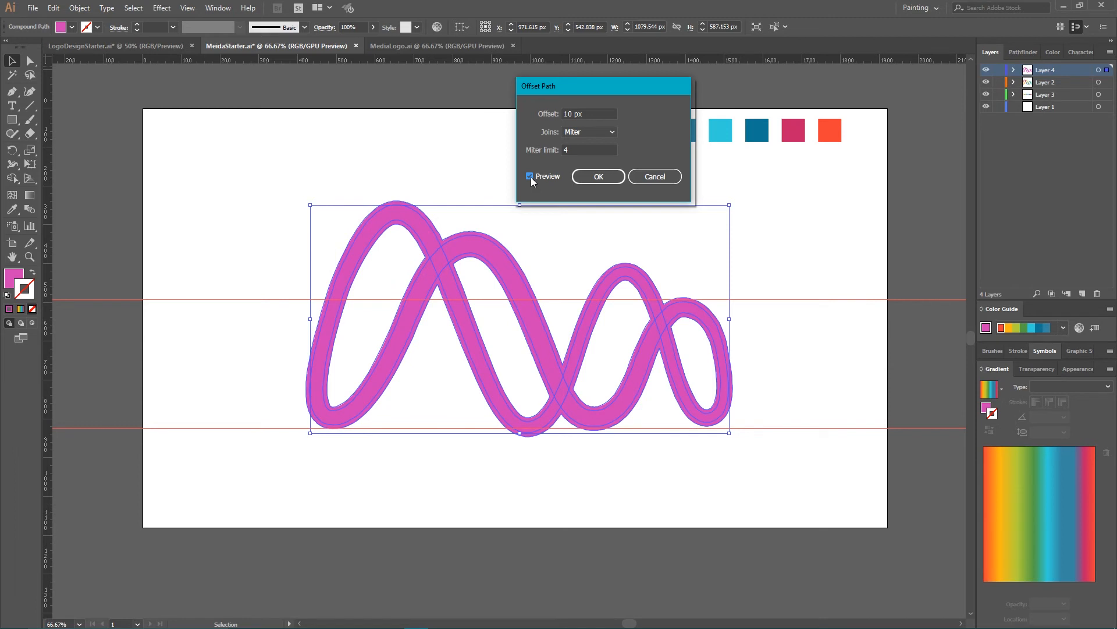
click(607, 178)
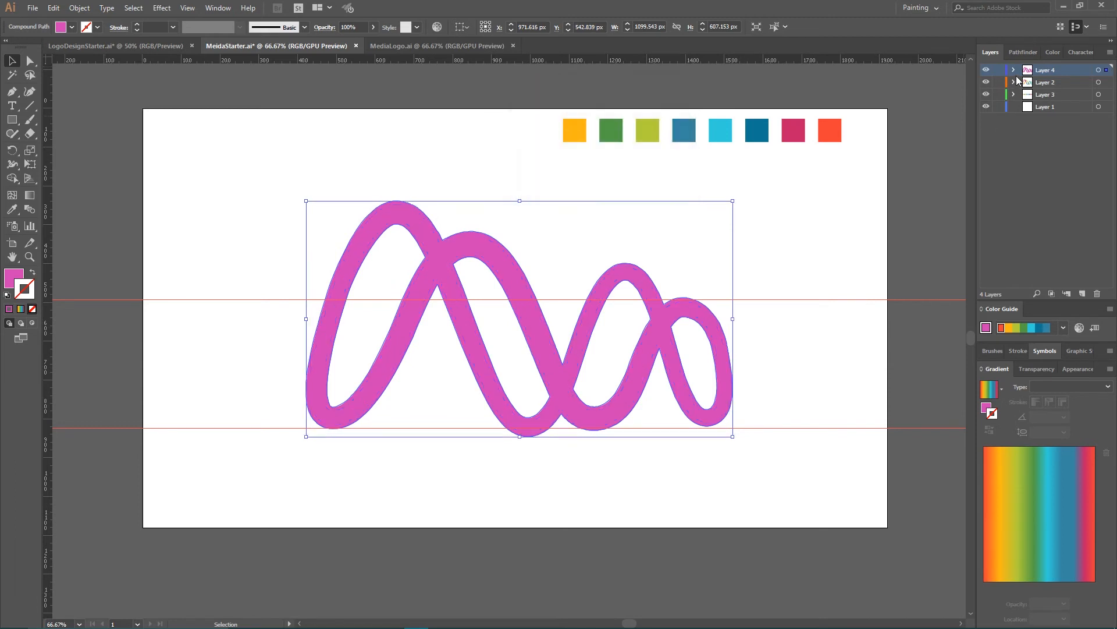
Expand Layer 4's contents in the layer list and lock Layer 2.
click(1014, 71)
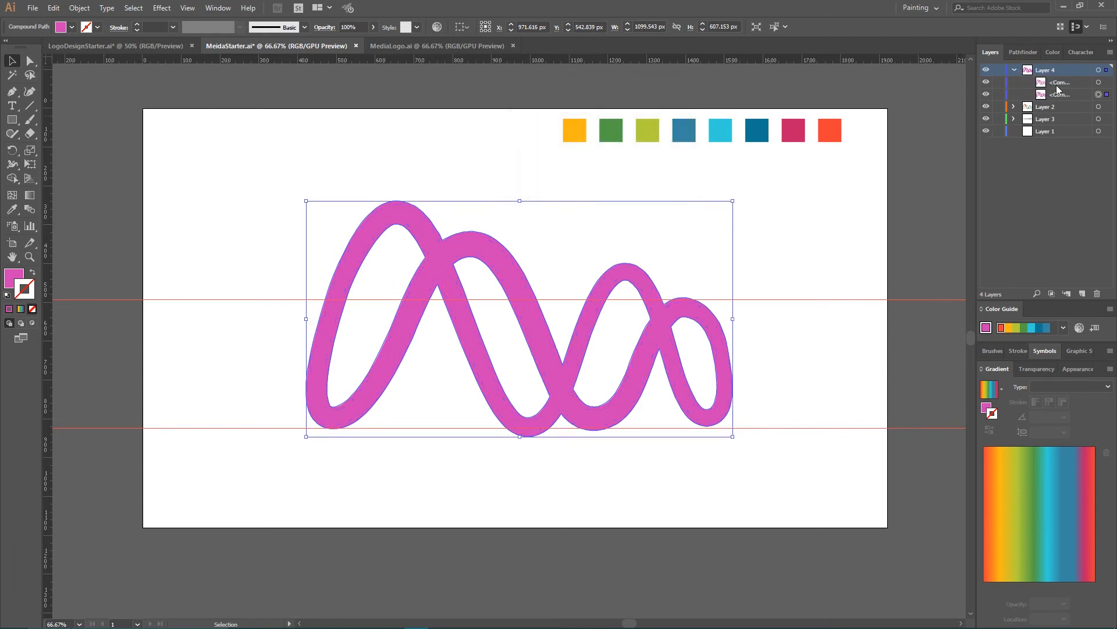
click(1098, 108)
click(999, 107)
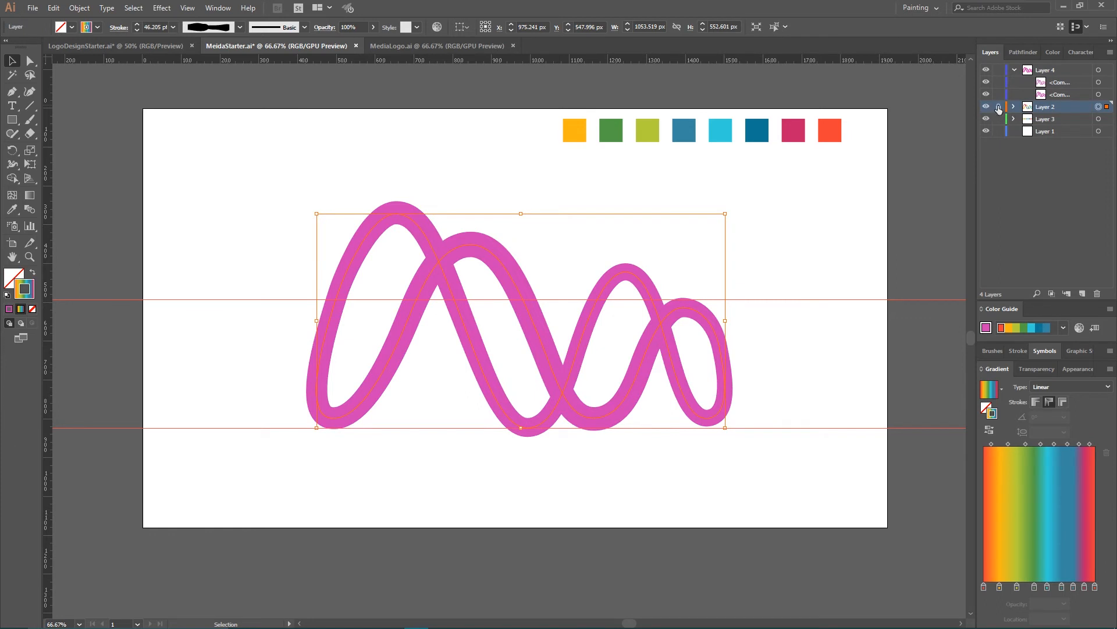
Fill the wider offset shape behind the pink one with green 3ece56 and deselect it.
click(1099, 95)
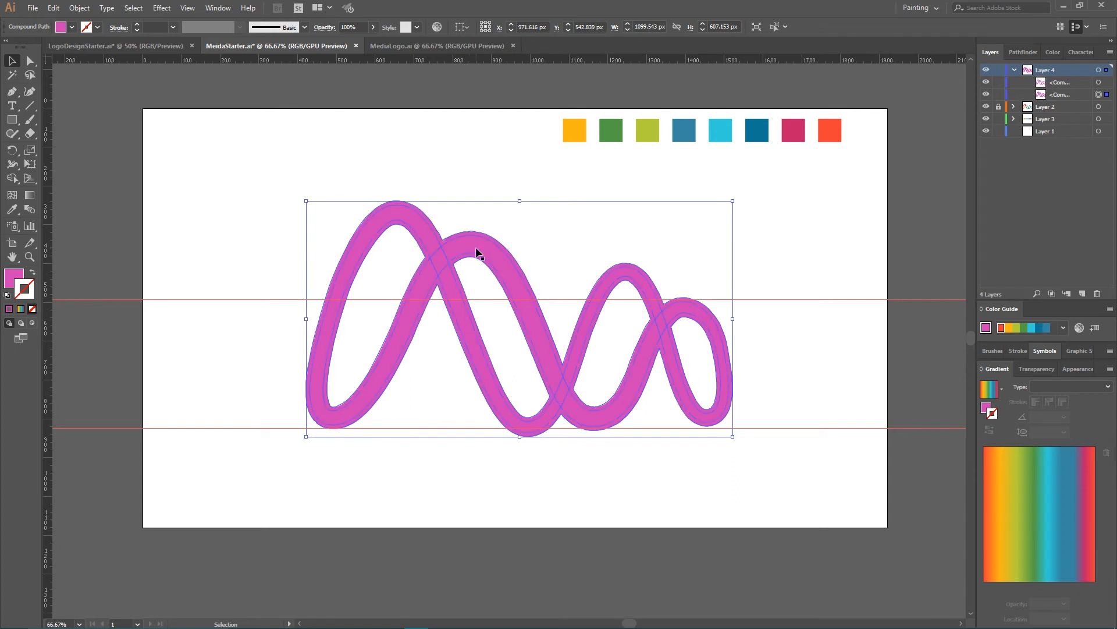
double_click(12, 282)
drag(852, 208, 847, 286)
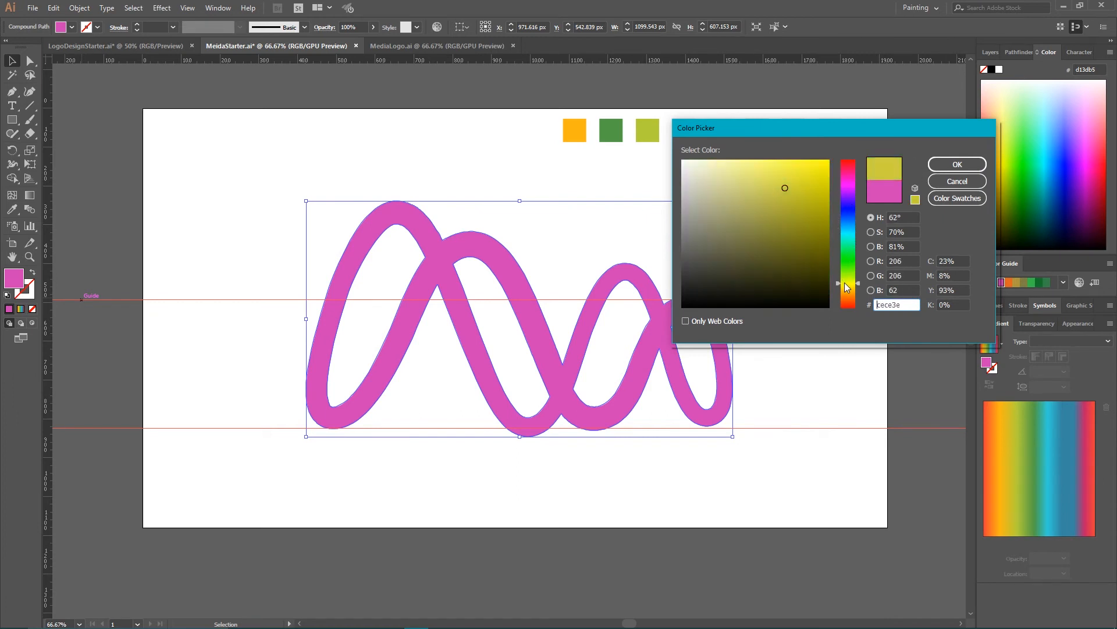
click(848, 255)
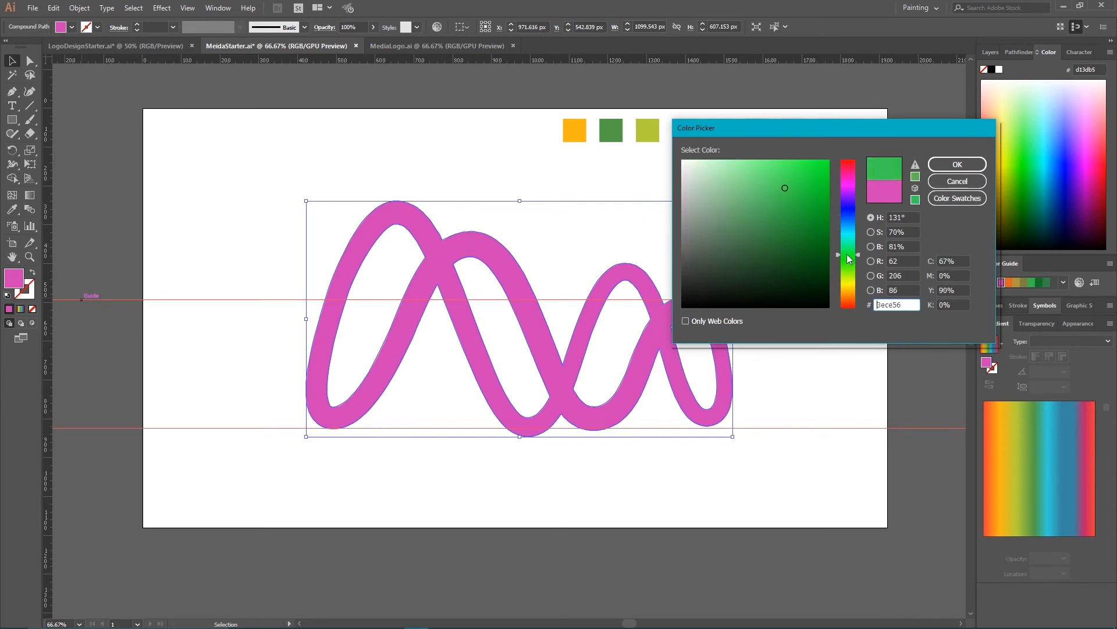
click(958, 165)
click(515, 167)
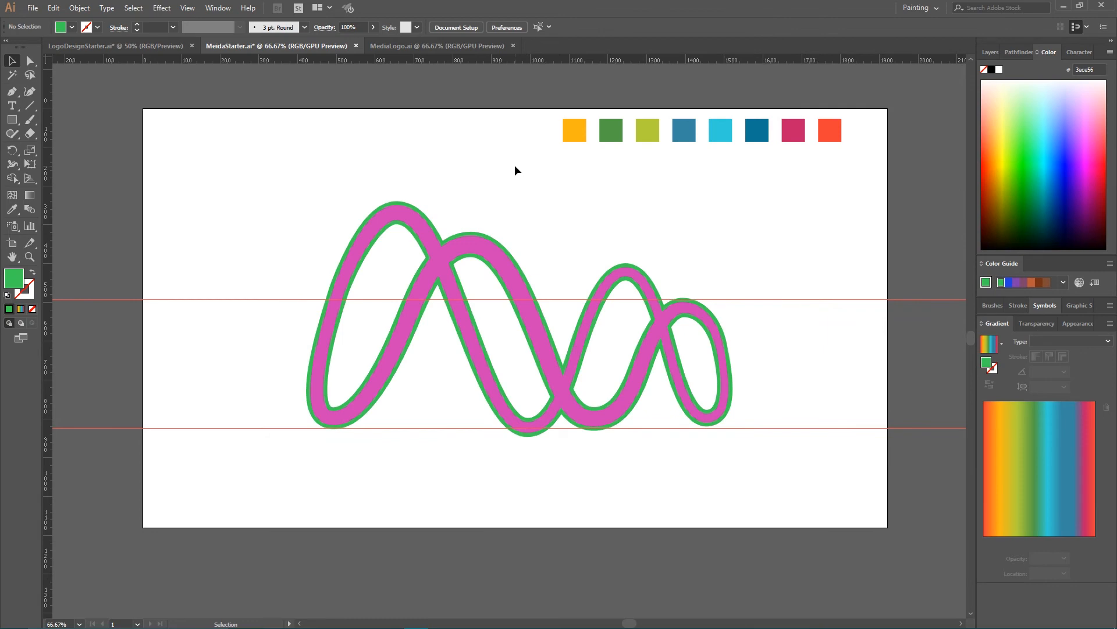
Draw a short curved Pen line across the ribbon at the first crossing, following the green border's edge.
key(ctrl+equal)
key(ctrl+equal)
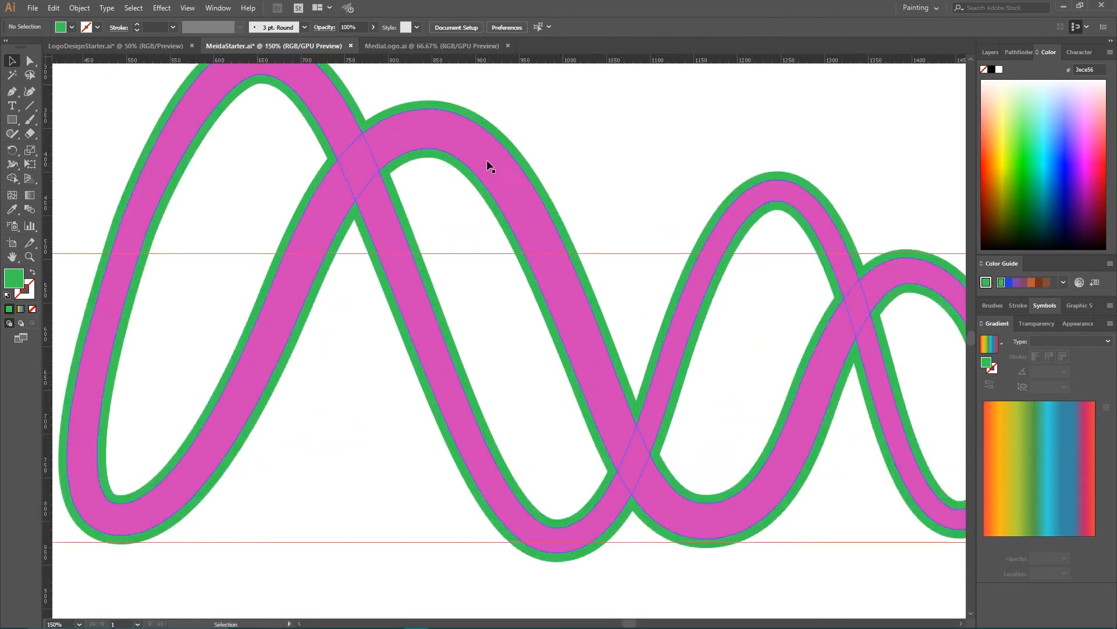
drag(12, 91, 60, 92)
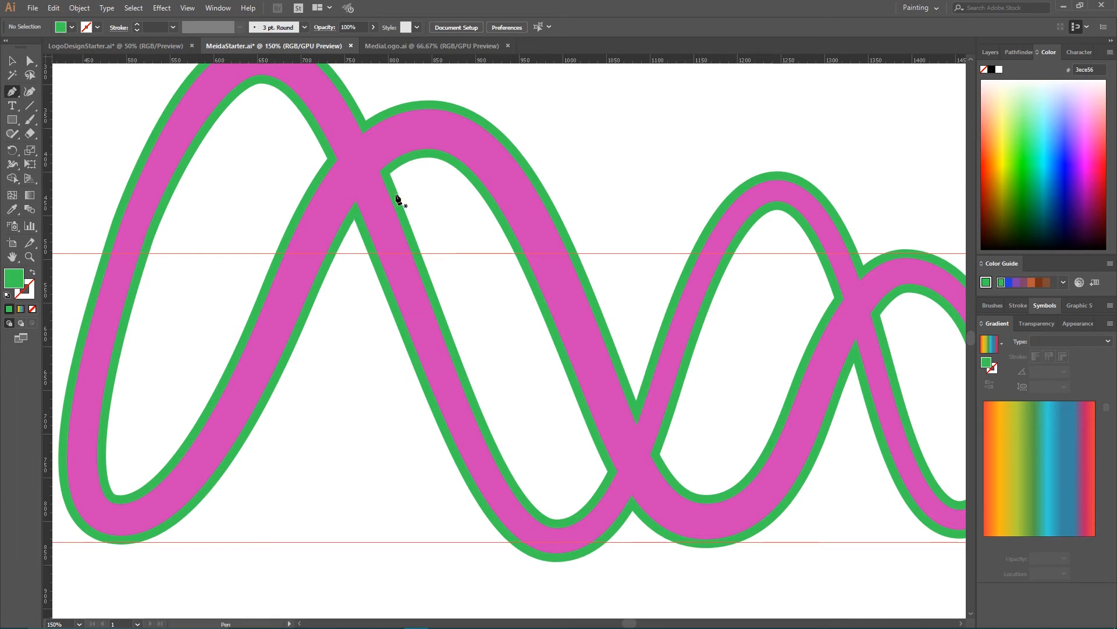
click(327, 158)
drag(354, 202, 363, 243)
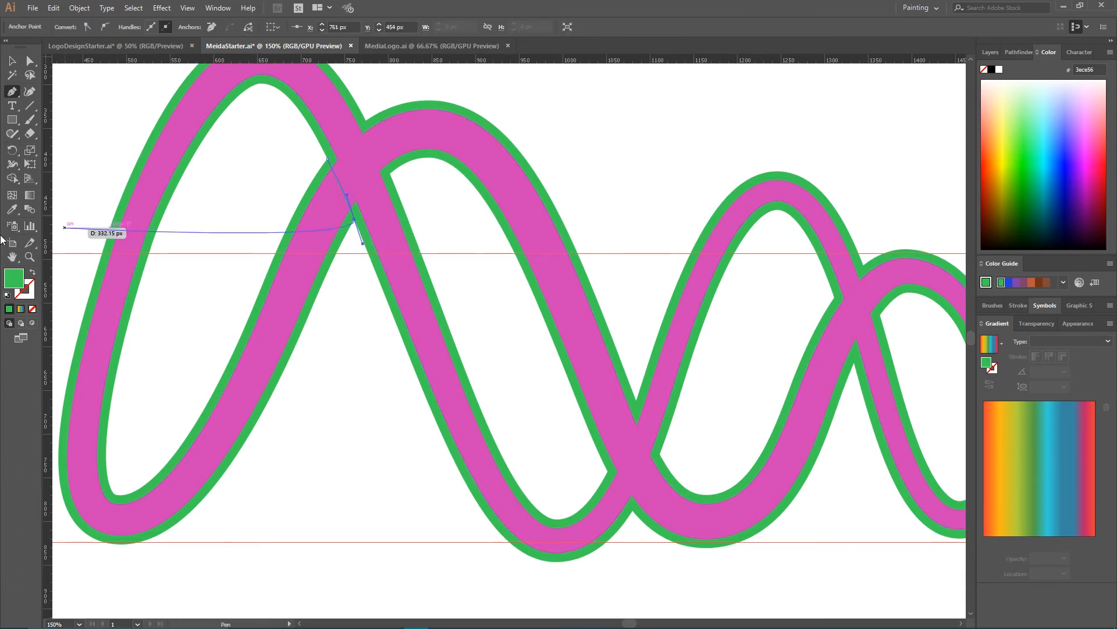
Give the new cut line no fill and a dark grey 444444 stroke, and deselect it.
click(32, 274)
double_click(32, 291)
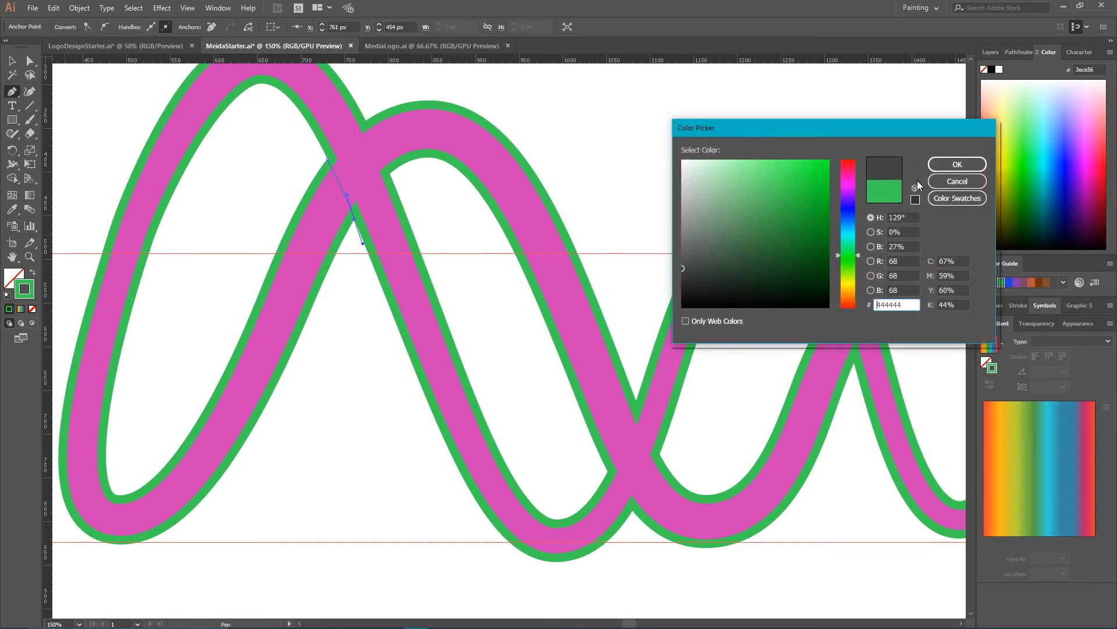
click(957, 165)
click(11, 60)
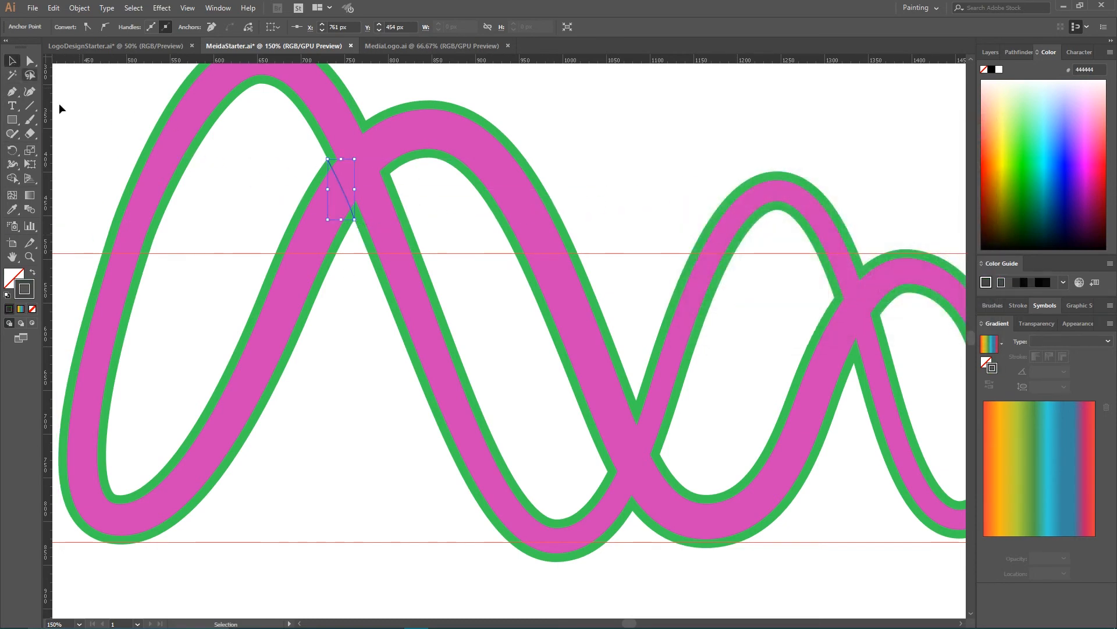
click(219, 138)
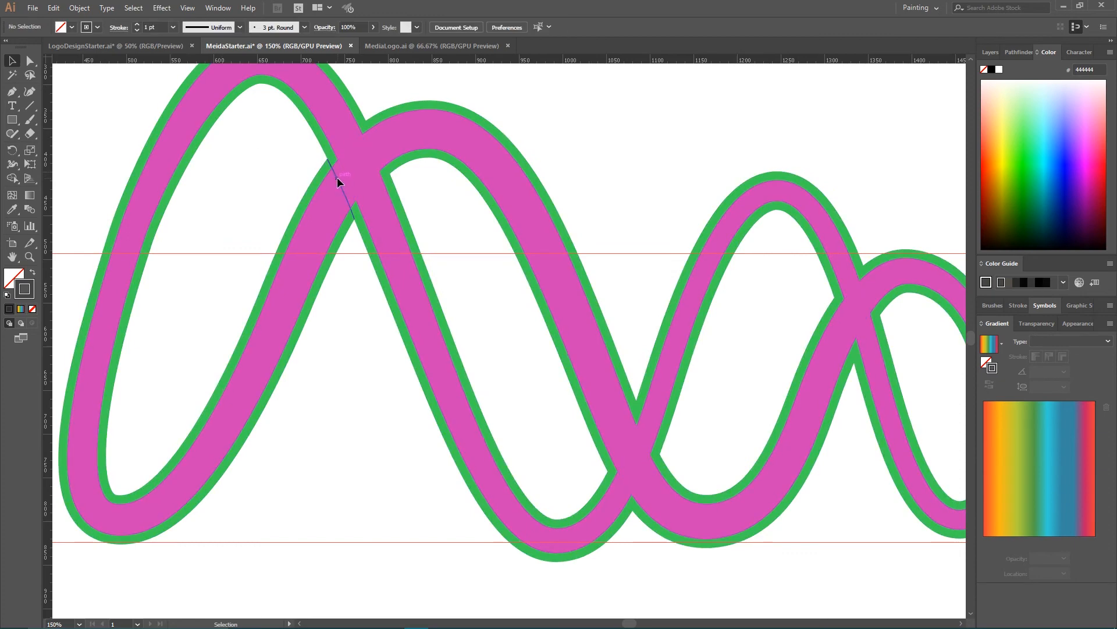
Draw two more short curved Pen lines across the ribbon at the middle and last crossings, following the green border's edge.
click(337, 177)
click(12, 92)
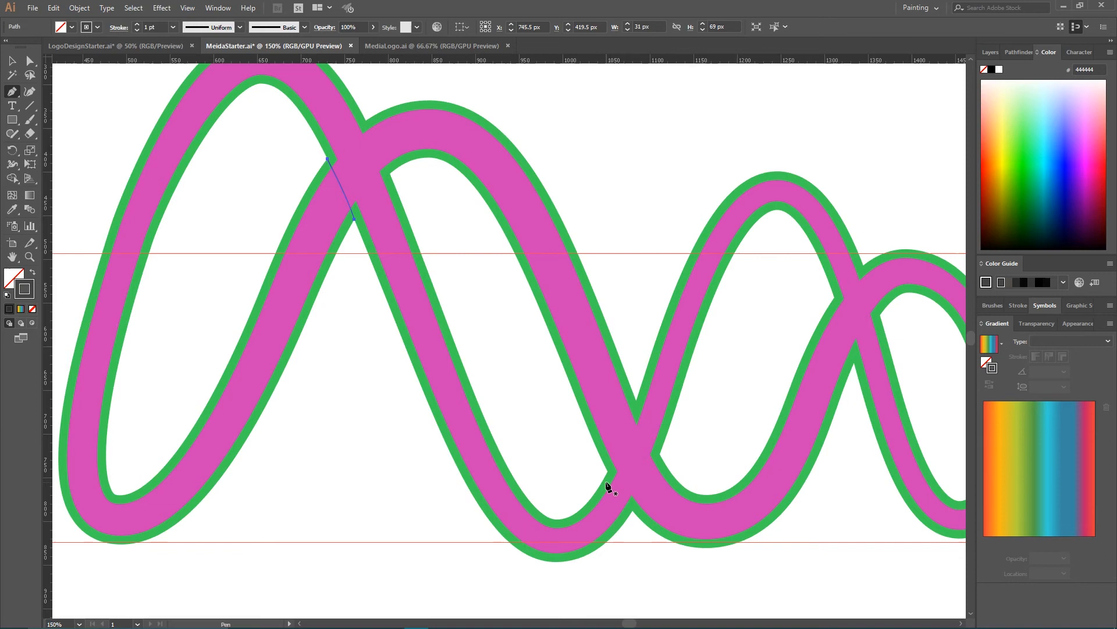
click(659, 453)
drag(633, 512, 623, 532)
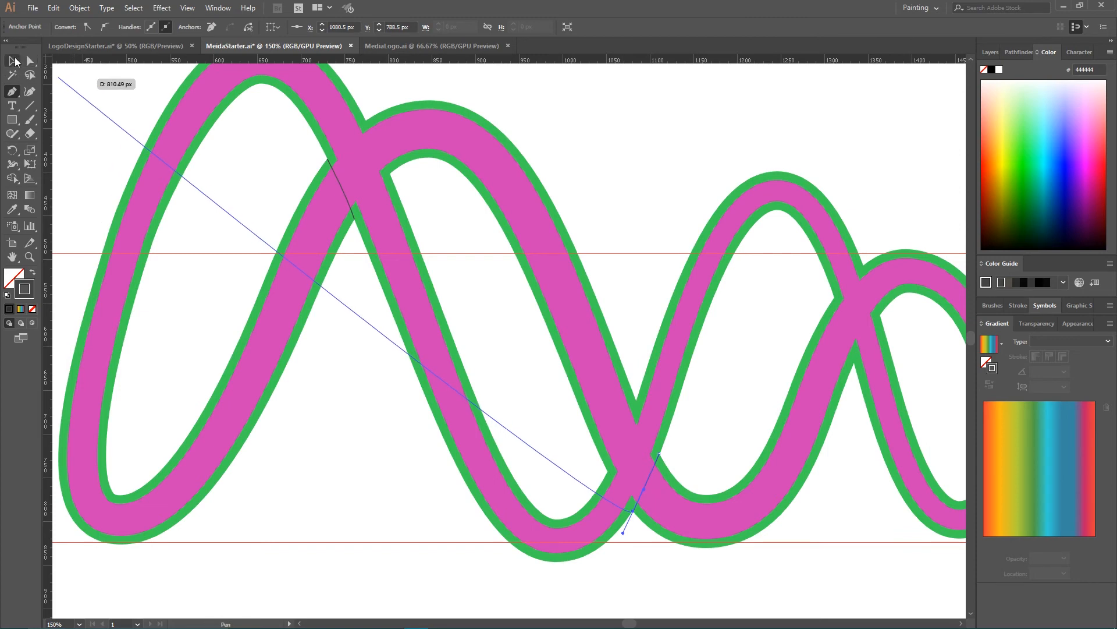
click(12, 92)
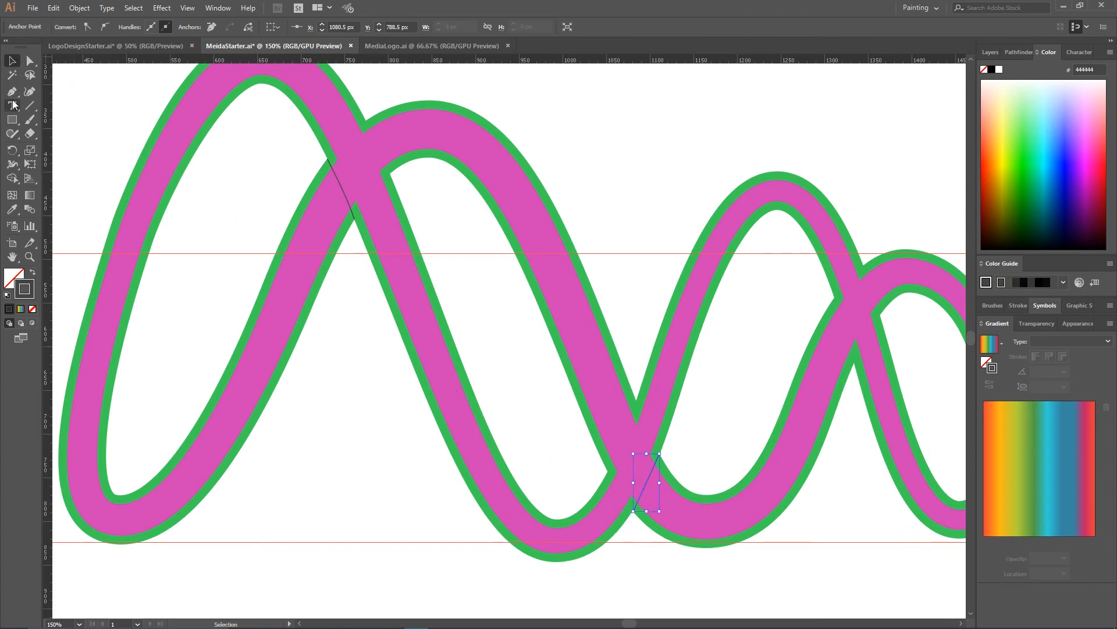
click(880, 314)
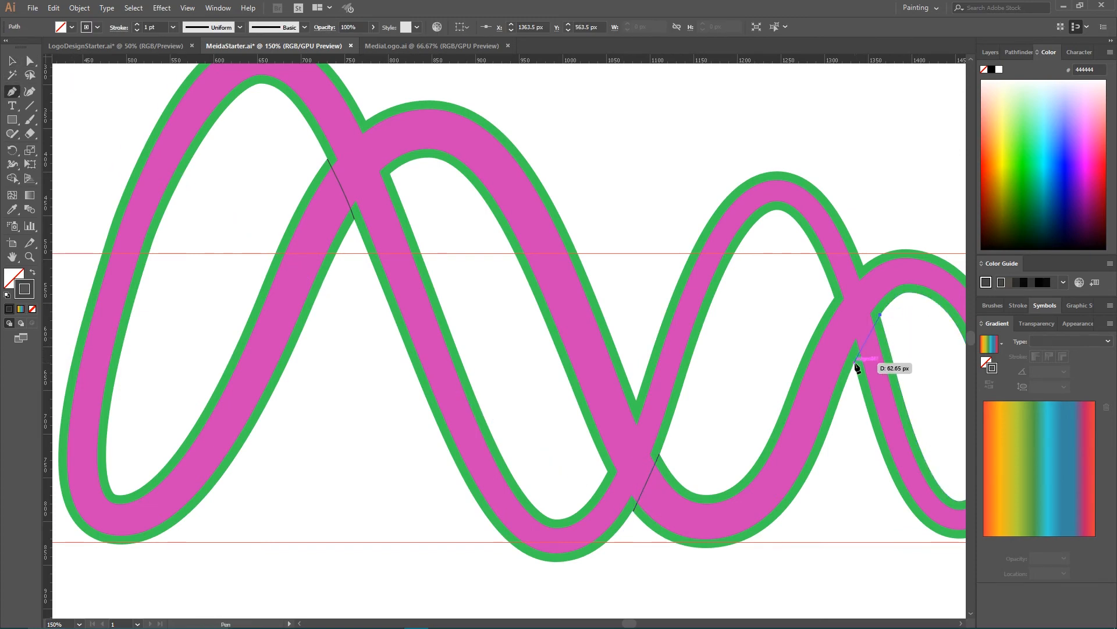
drag(854, 362, 847, 374)
Use Shape Builder on the three cut lines and both offset shapes to separate the small sliver beside the strand at each crossing.
click(12, 60)
shift+click(344, 184)
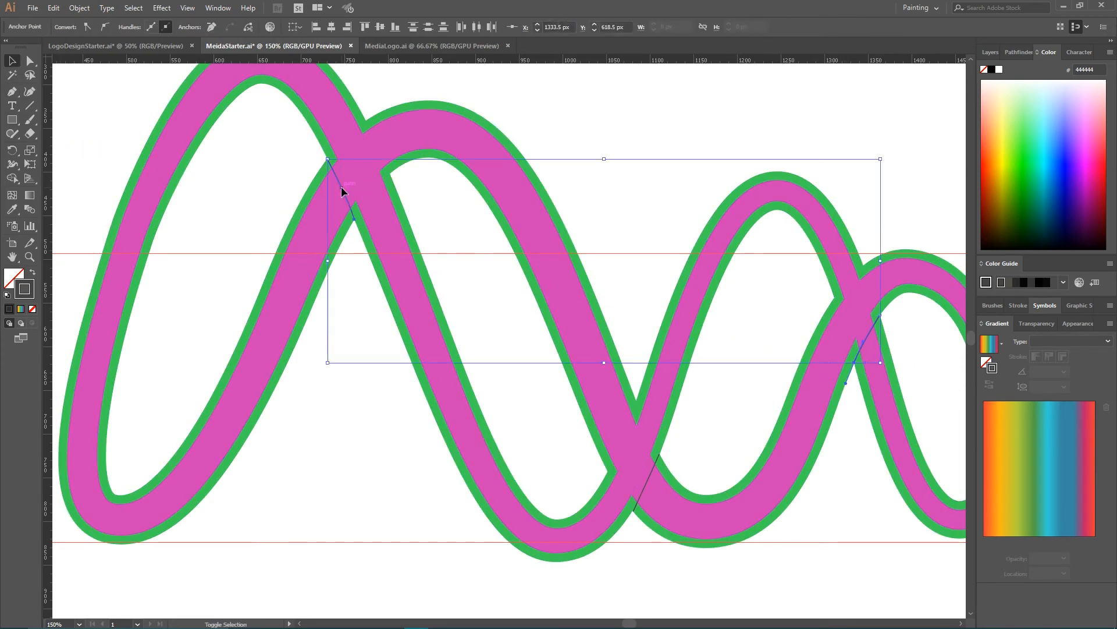
shift+click(652, 472)
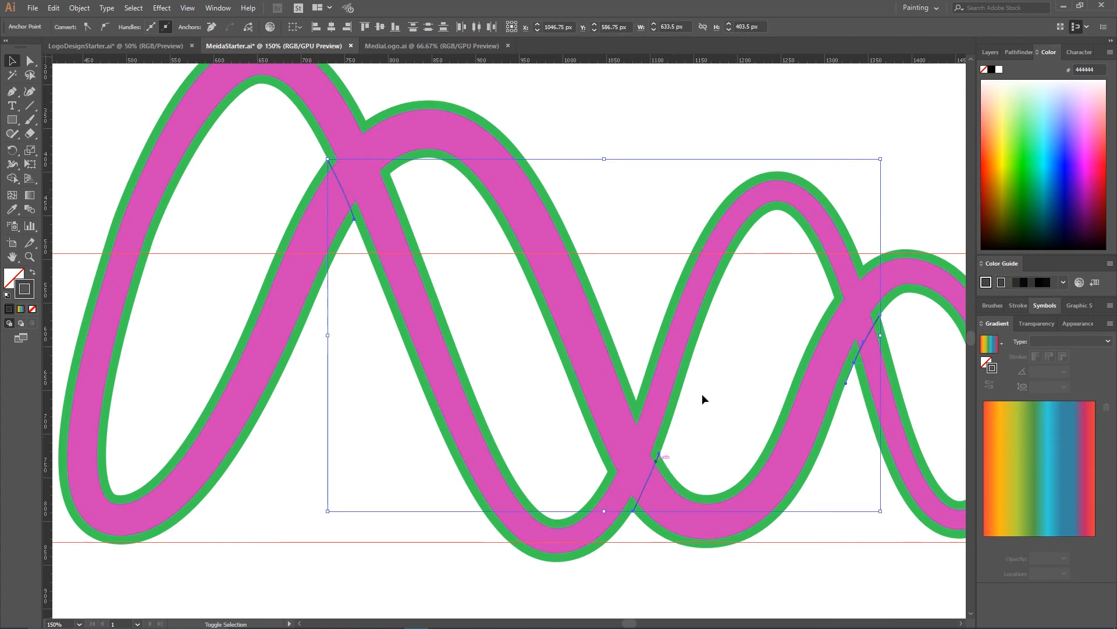
click(992, 53)
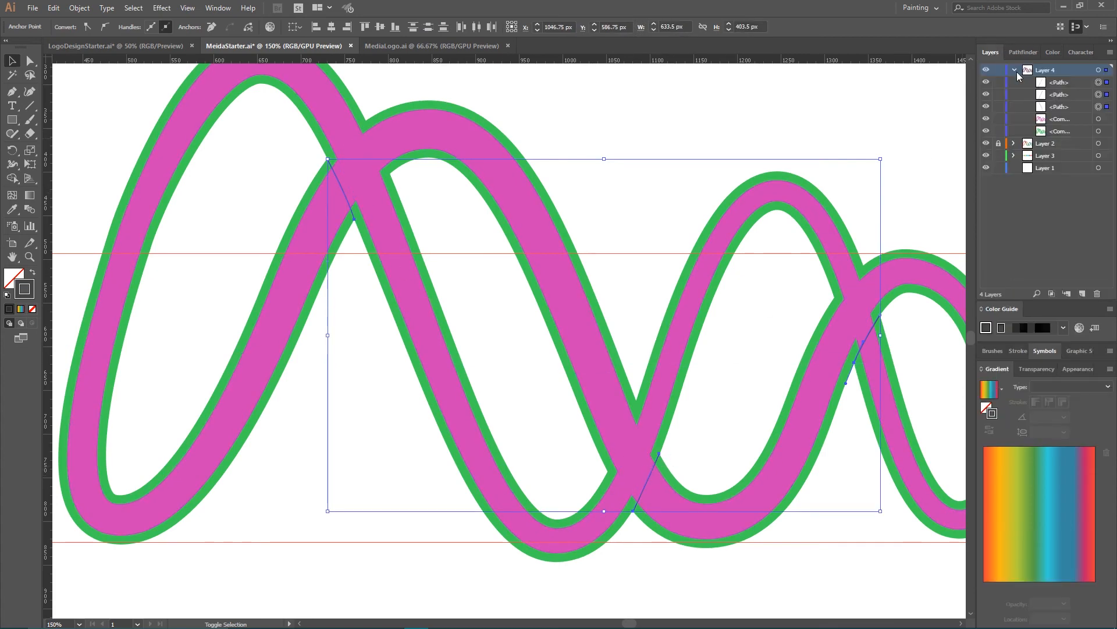
shift+click(1098, 119)
shift+click(1099, 131)
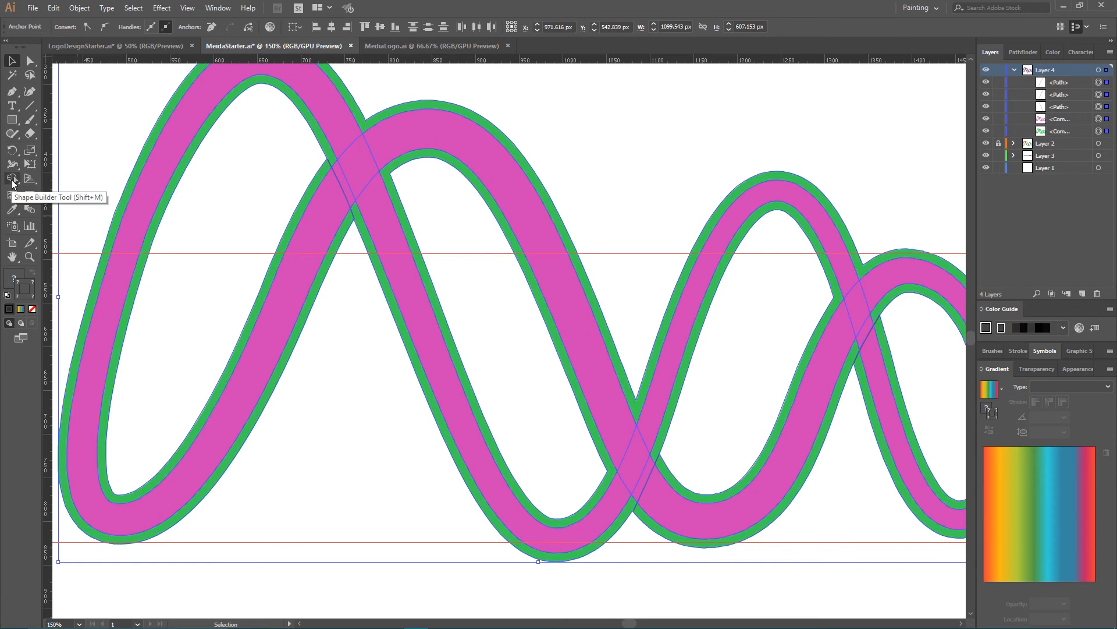
click(12, 180)
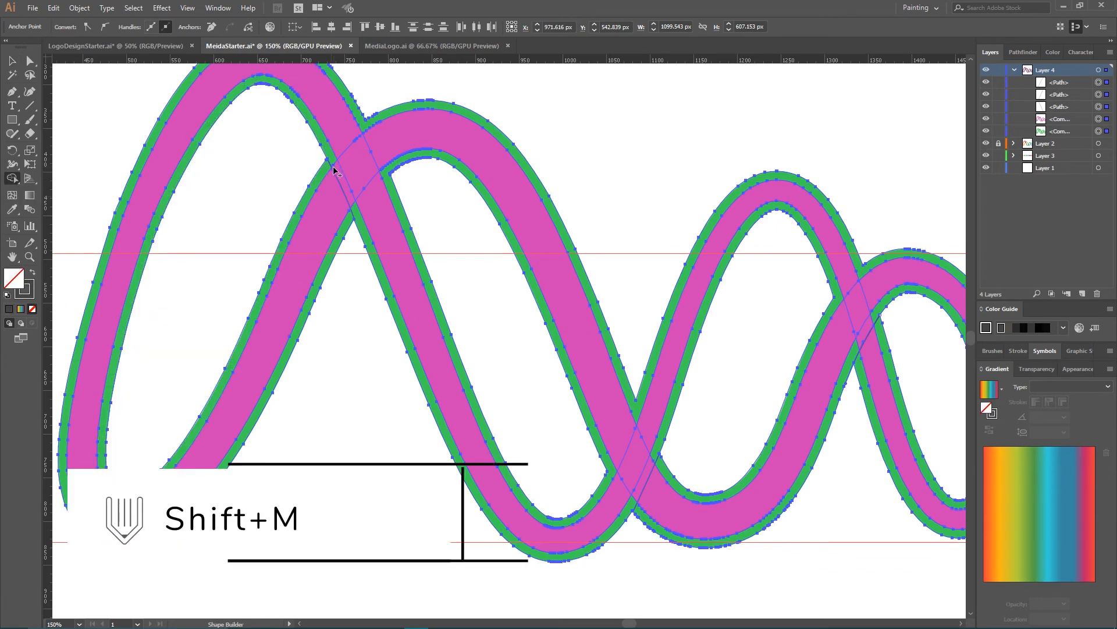
click(340, 179)
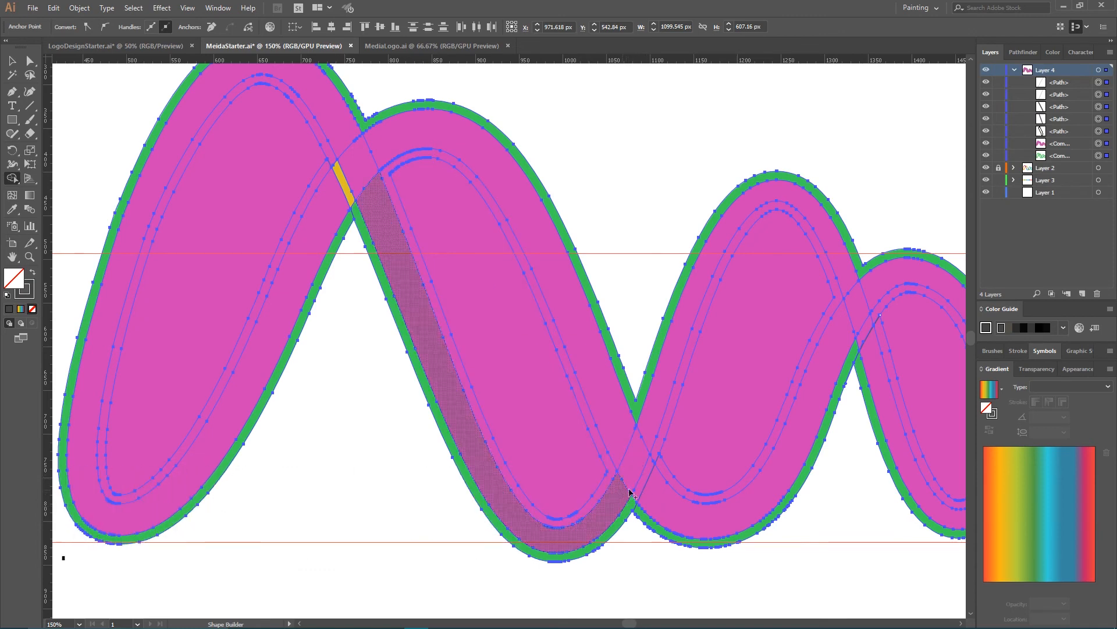
click(645, 478)
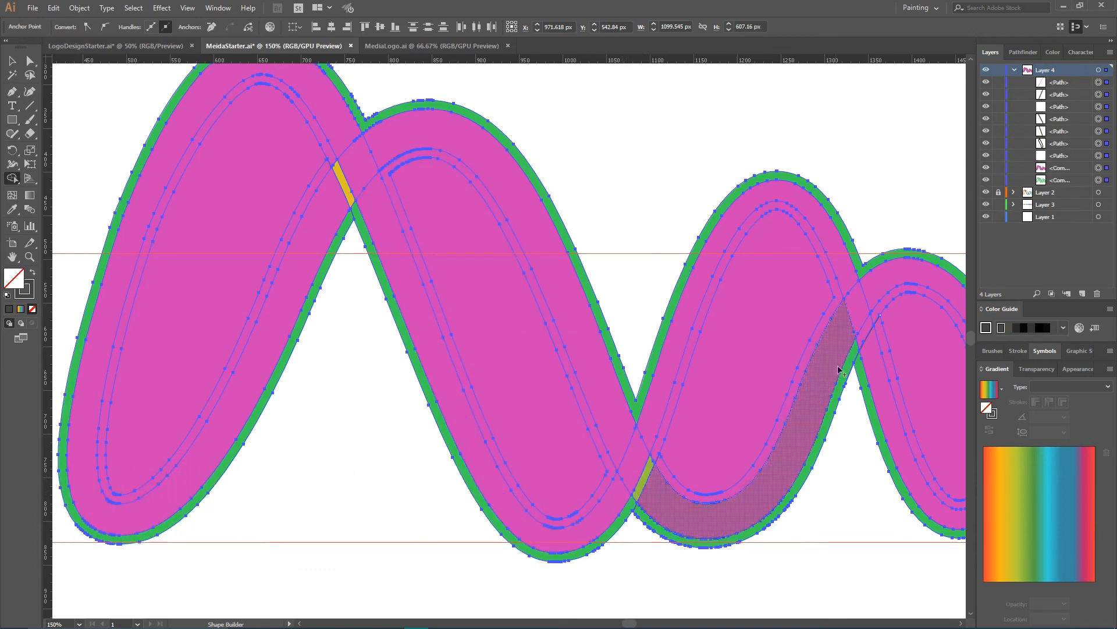
click(865, 331)
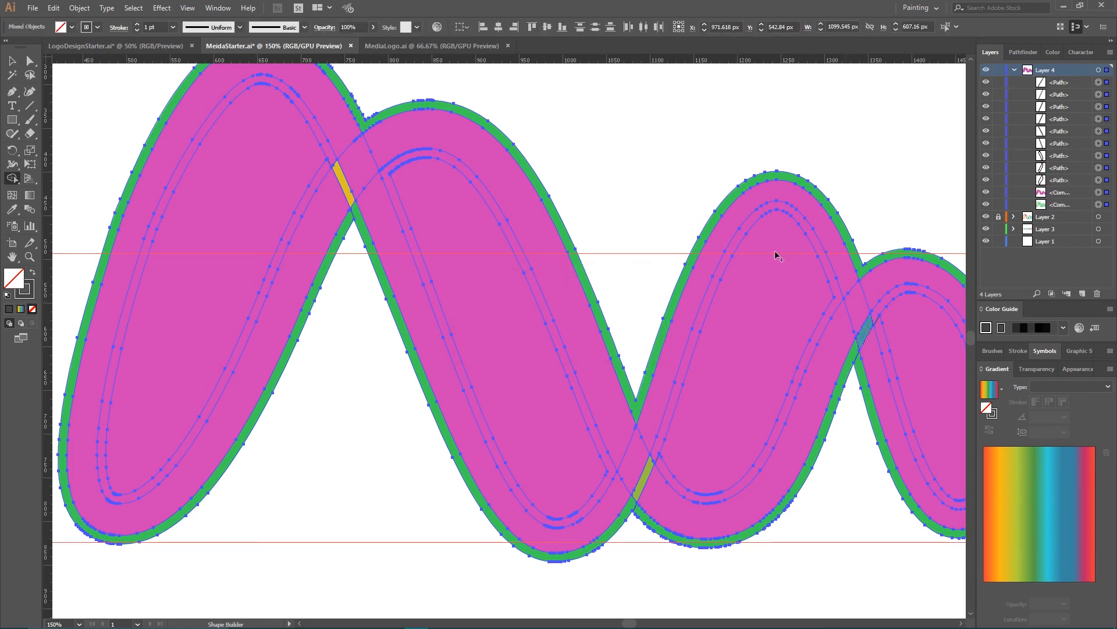
Delete the pink and green offset shapes covering the gradient ribbon.
click(11, 61)
click(122, 107)
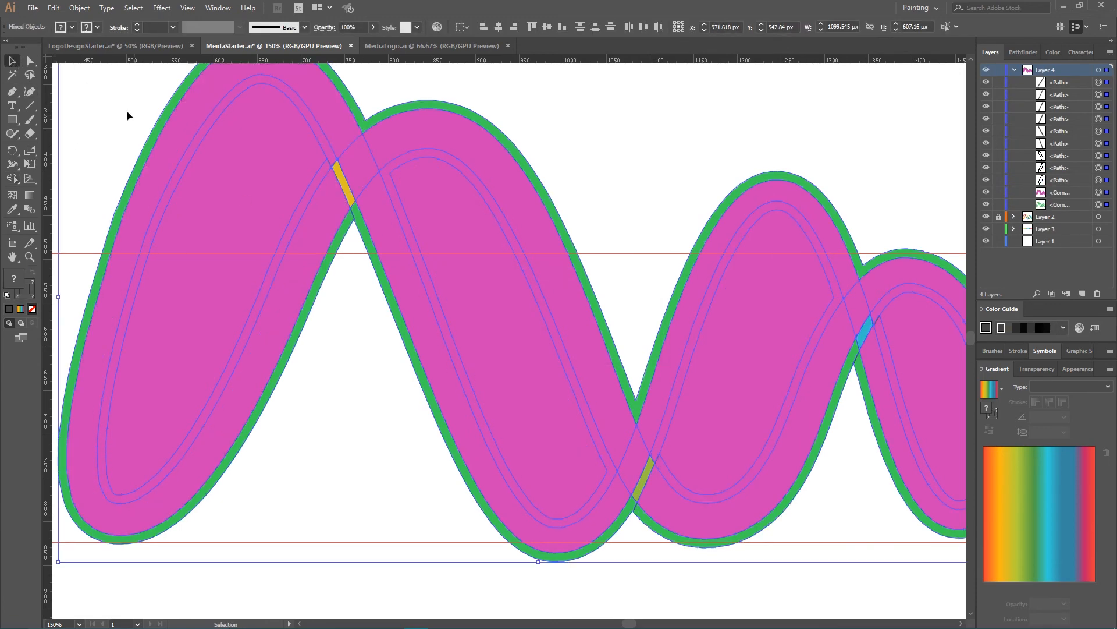
click(198, 224)
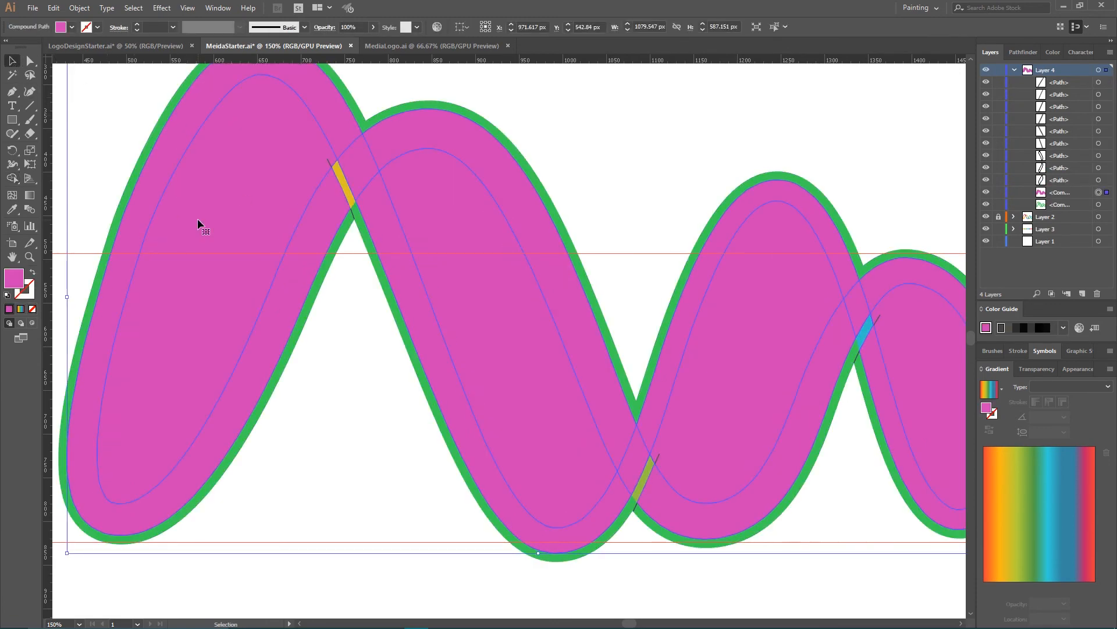
key(Delete)
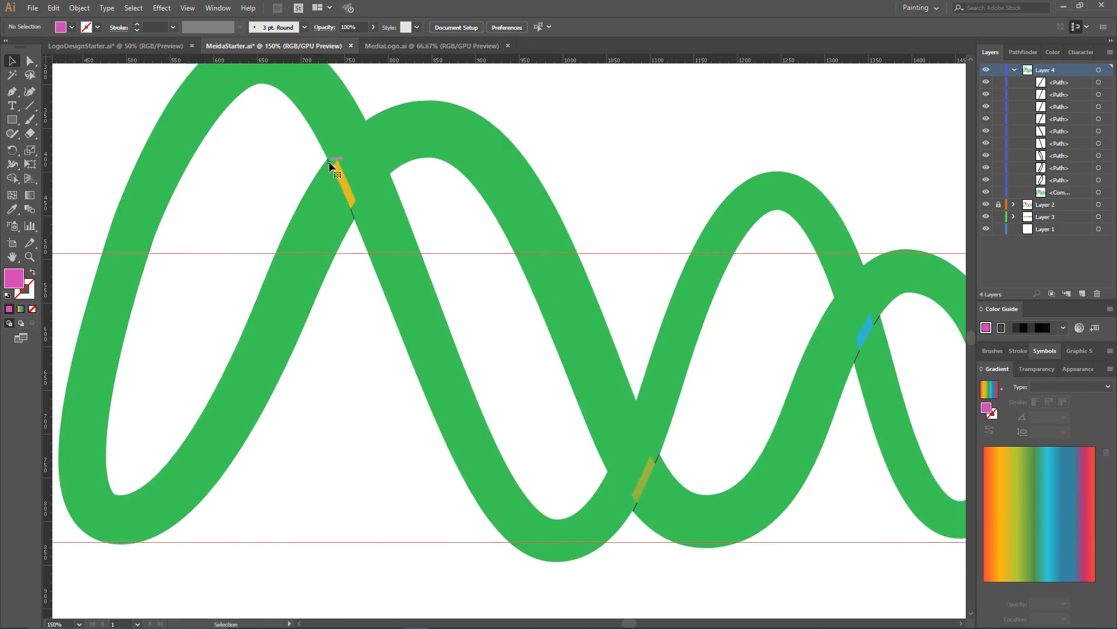
click(340, 127)
key(Delete)
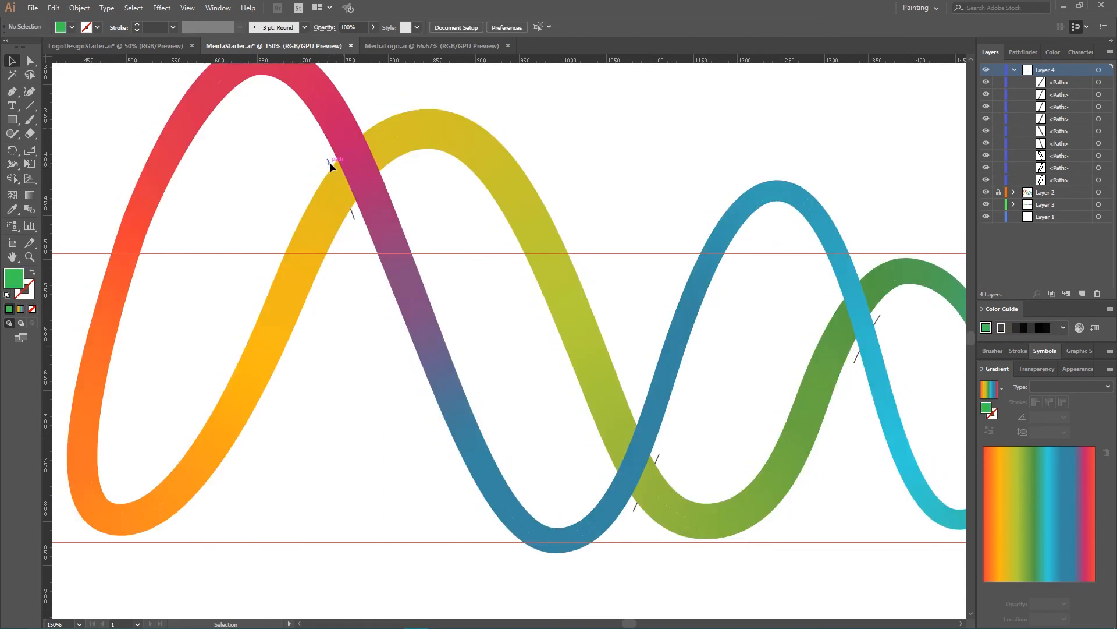
Delete the leftover cut-line fragments around all three crossings, keeping only the three closed slivers.
click(329, 162)
key(Delete)
click(352, 213)
key(Delete)
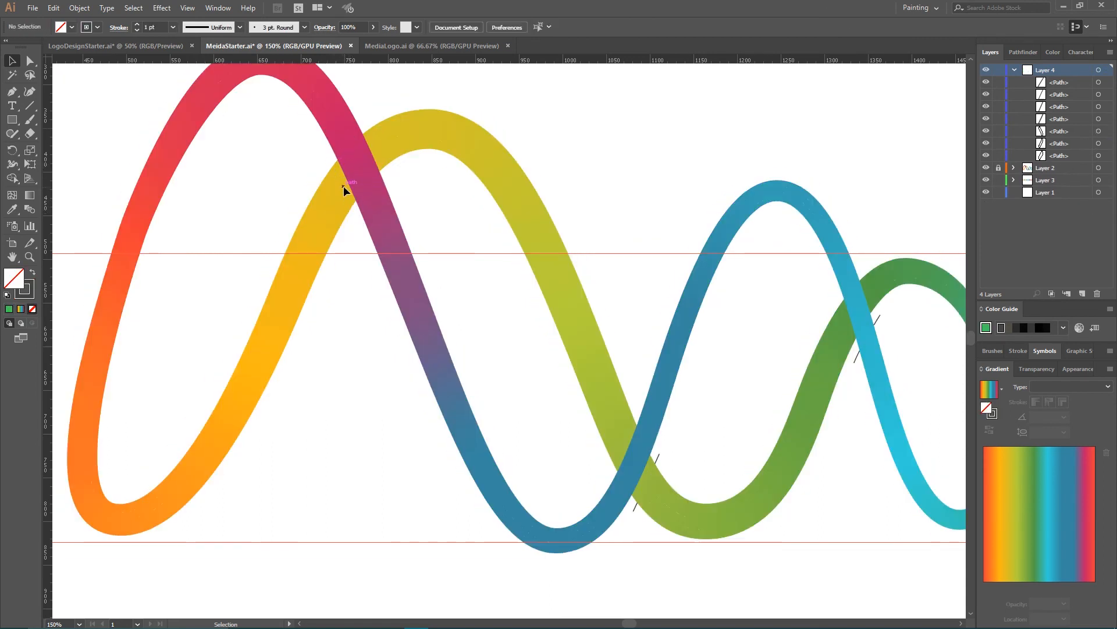
click(342, 186)
key(Delete)
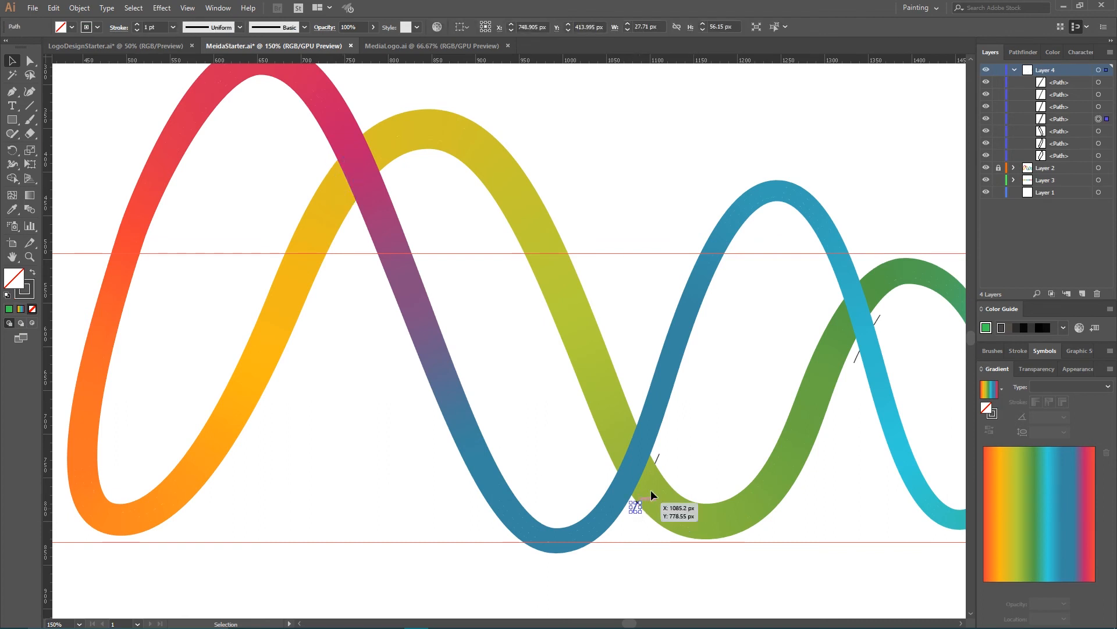
click(660, 457)
key(Delete)
click(878, 334)
key(Delete)
click(876, 321)
key(Delete)
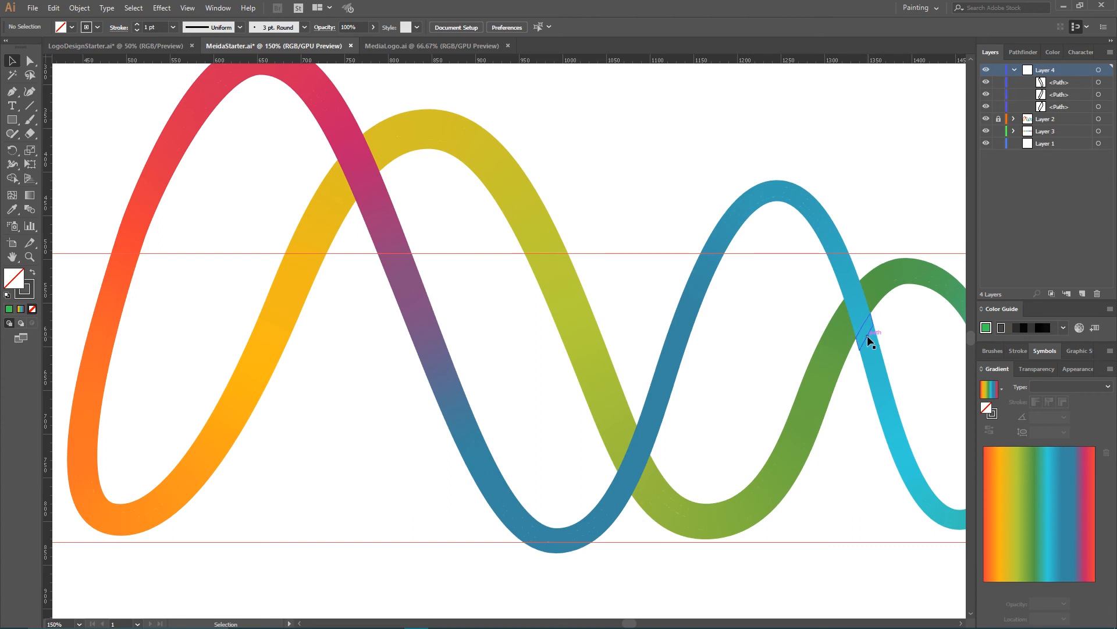
Select the three unfilled slivers at the crossings and fill them with green 3ece56.
click(868, 335)
shift+click(648, 473)
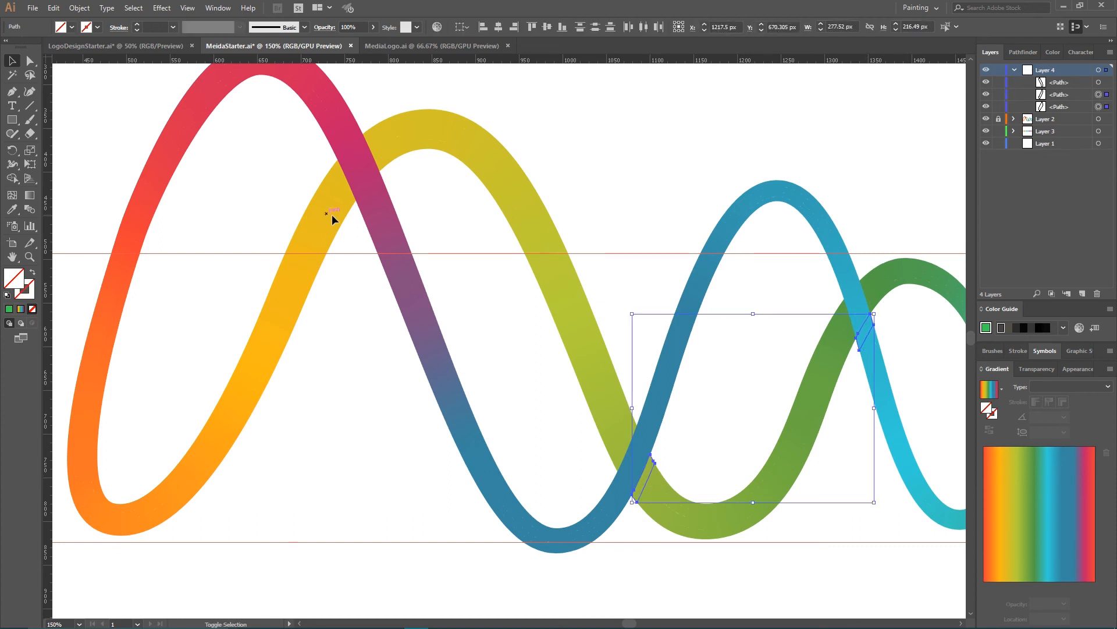
shift+click(344, 189)
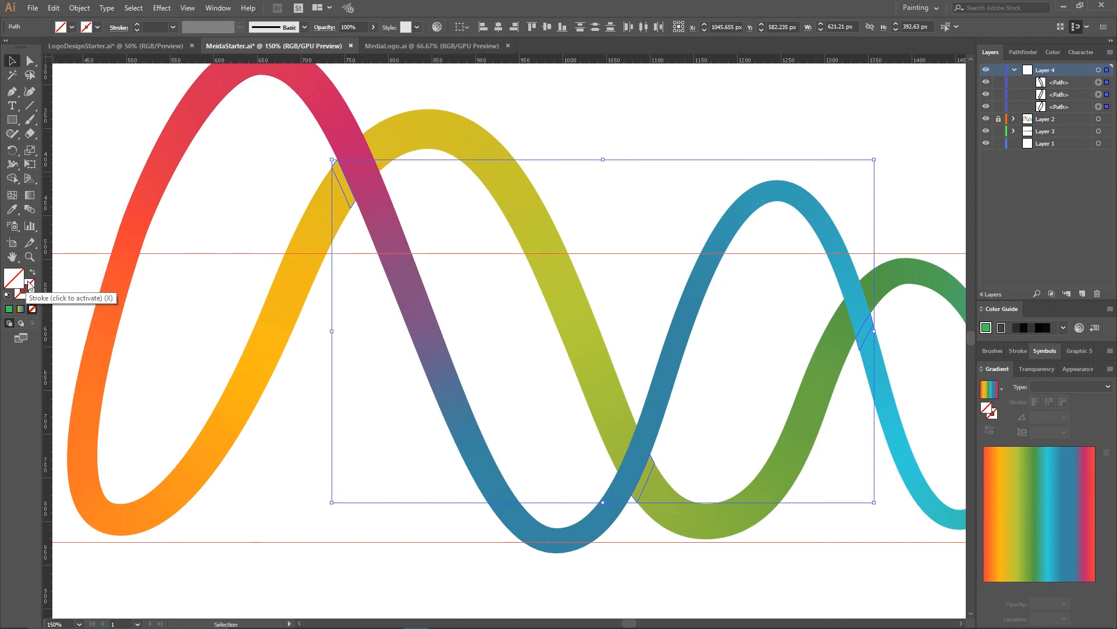
click(9, 308)
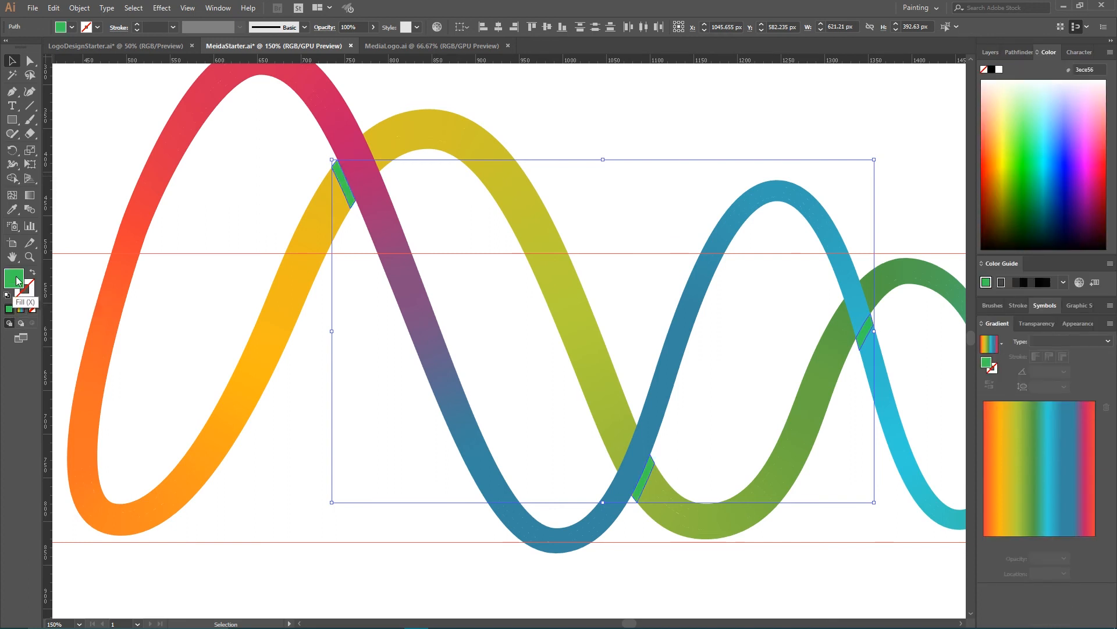
double_click(15, 279)
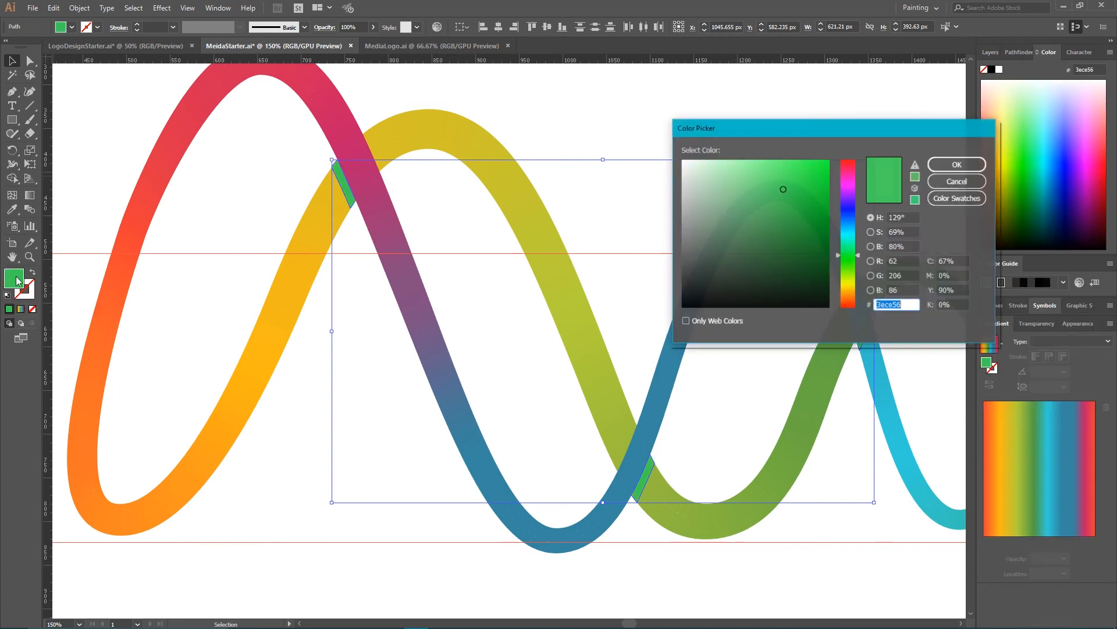
click(957, 165)
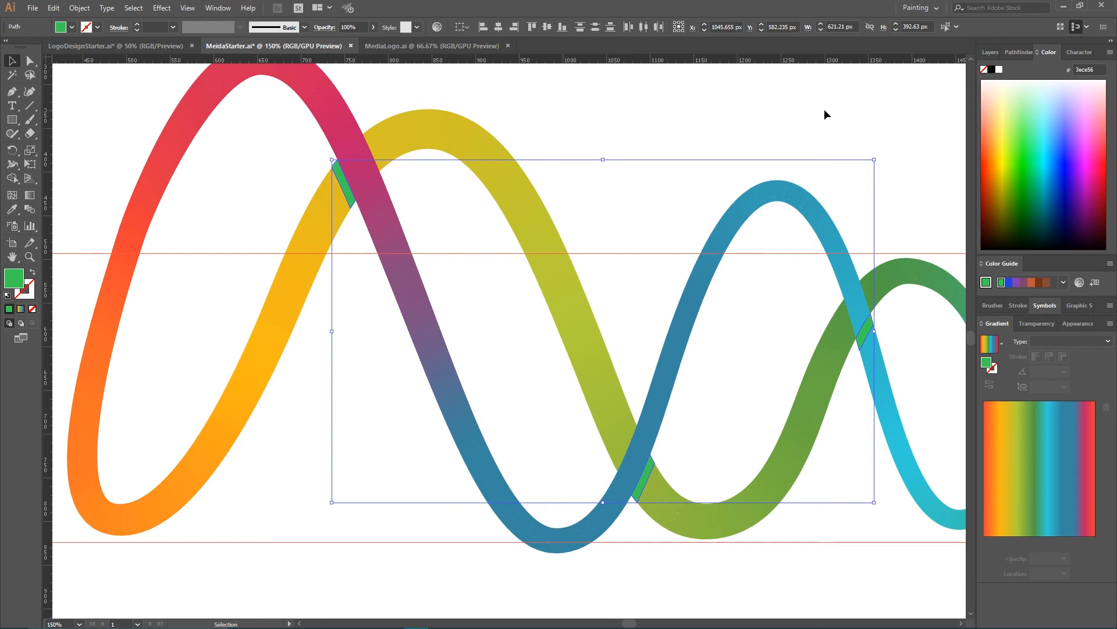
Draw a closed four-point Pen shape across the green strand, just before it passes the blue strand at the last crossing.
key(p)
ctrl+click(796, 133)
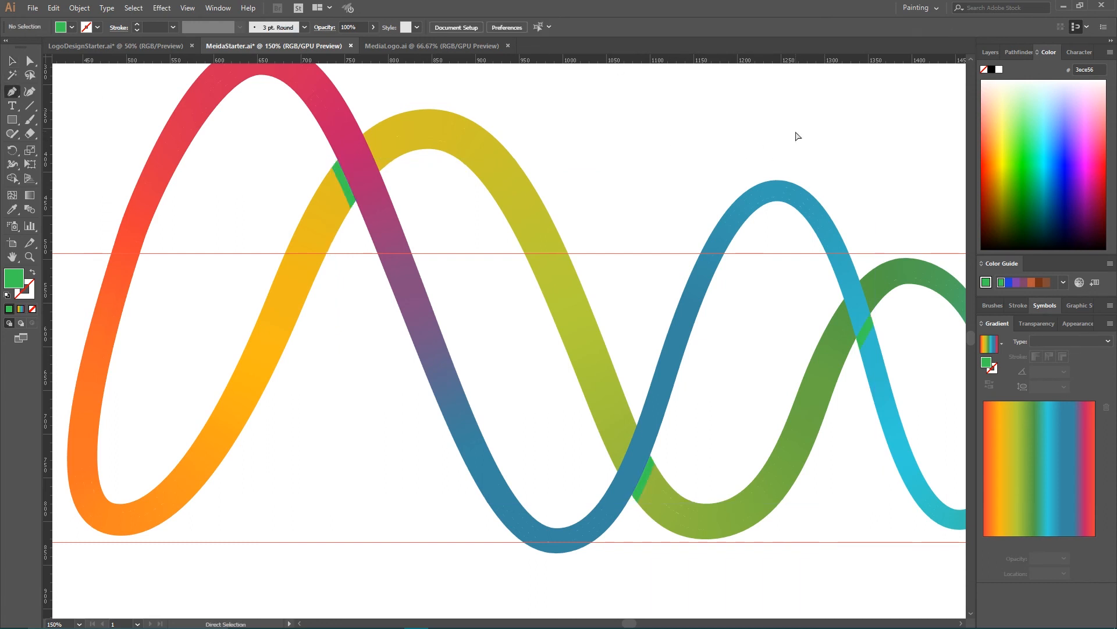
click(838, 308)
click(851, 344)
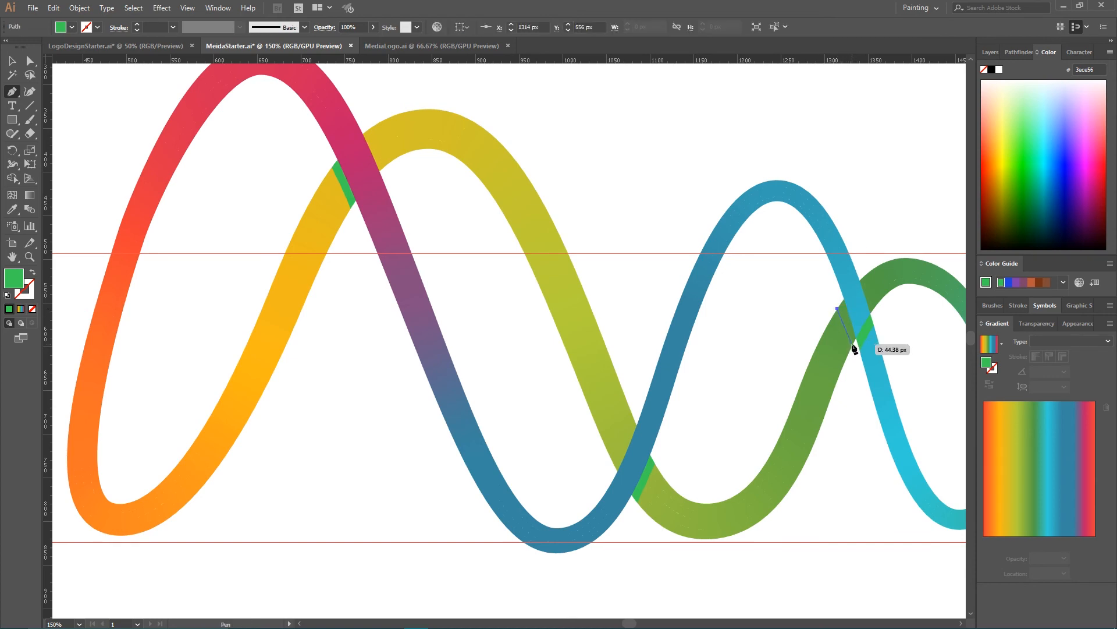
click(859, 333)
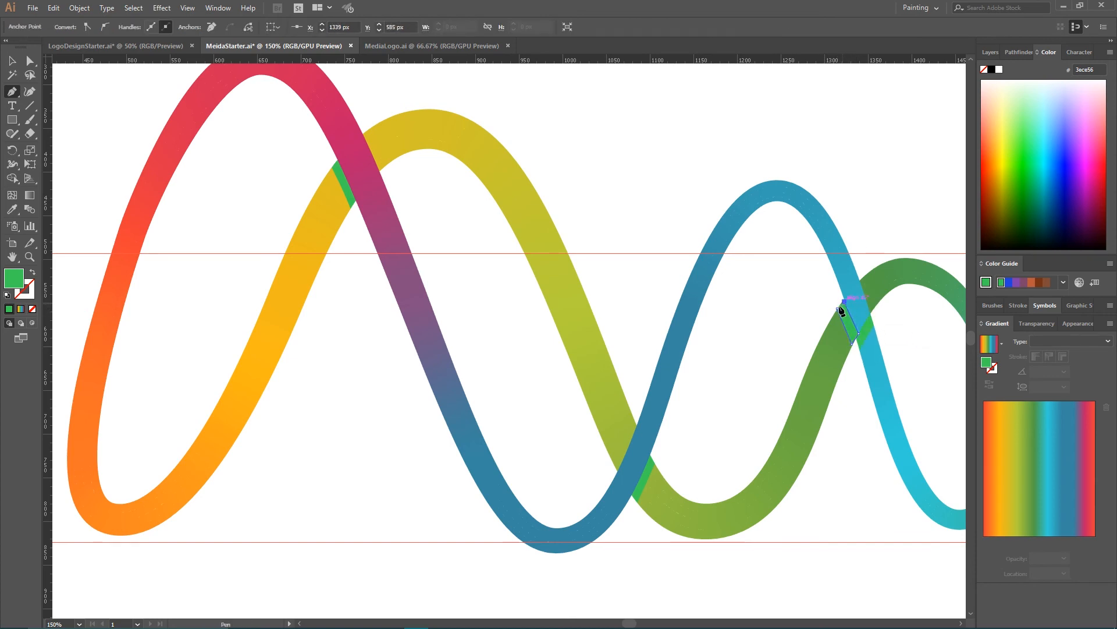
click(838, 306)
Delete the original sliver lying on the light blue strand at the last crossing.
click(11, 60)
click(866, 332)
click(880, 251)
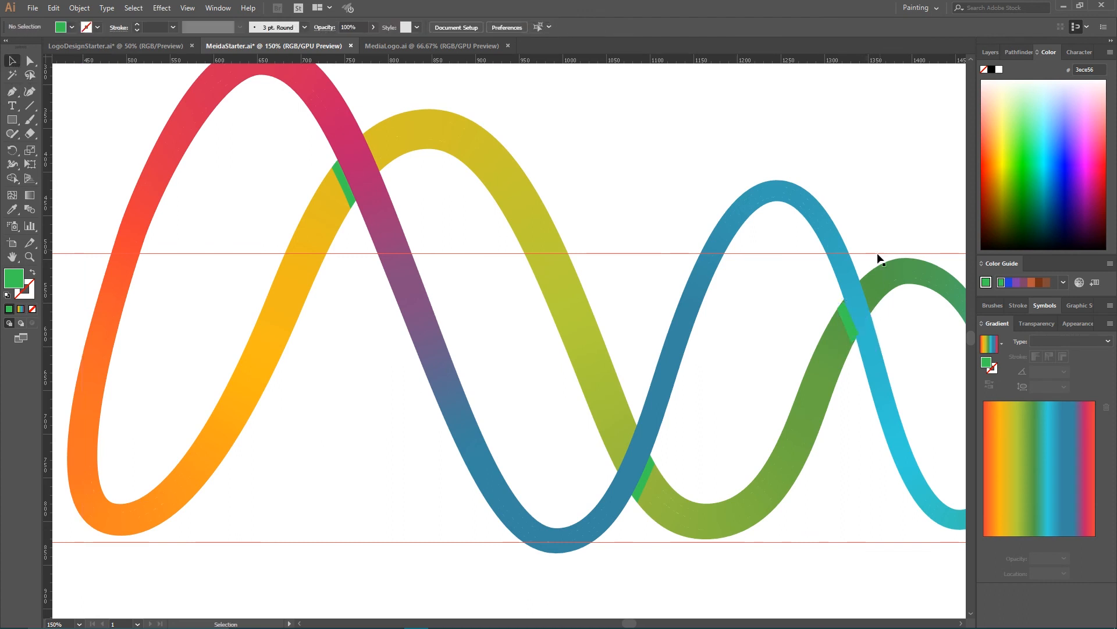
Select the three slivers at the crossings and fill them with light grey d1d1d1.
click(850, 329)
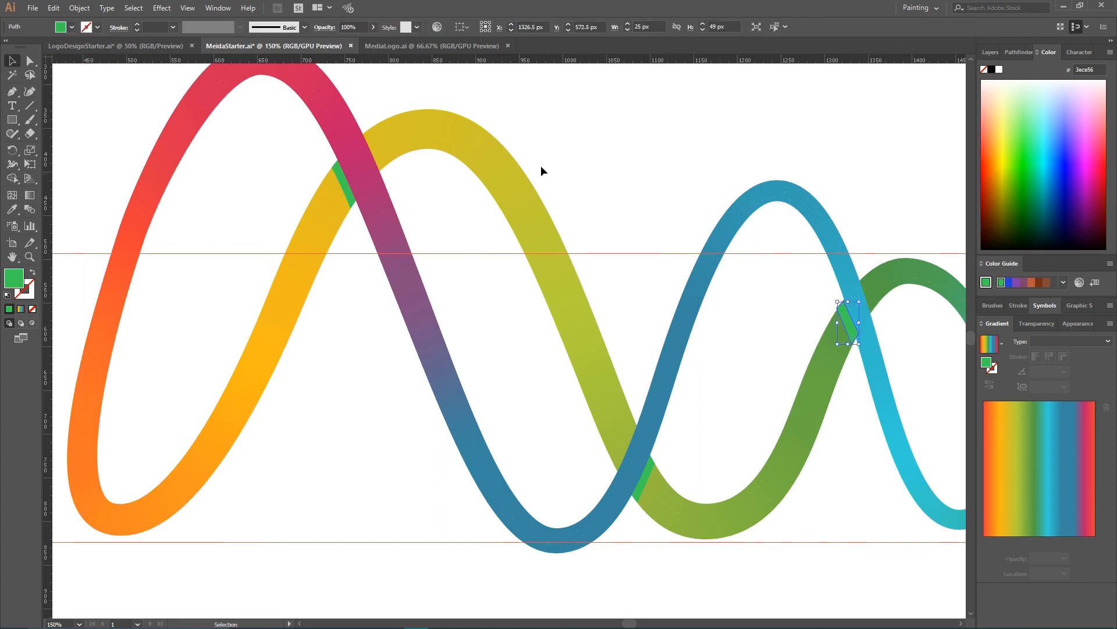
shift+click(645, 475)
shift+click(334, 177)
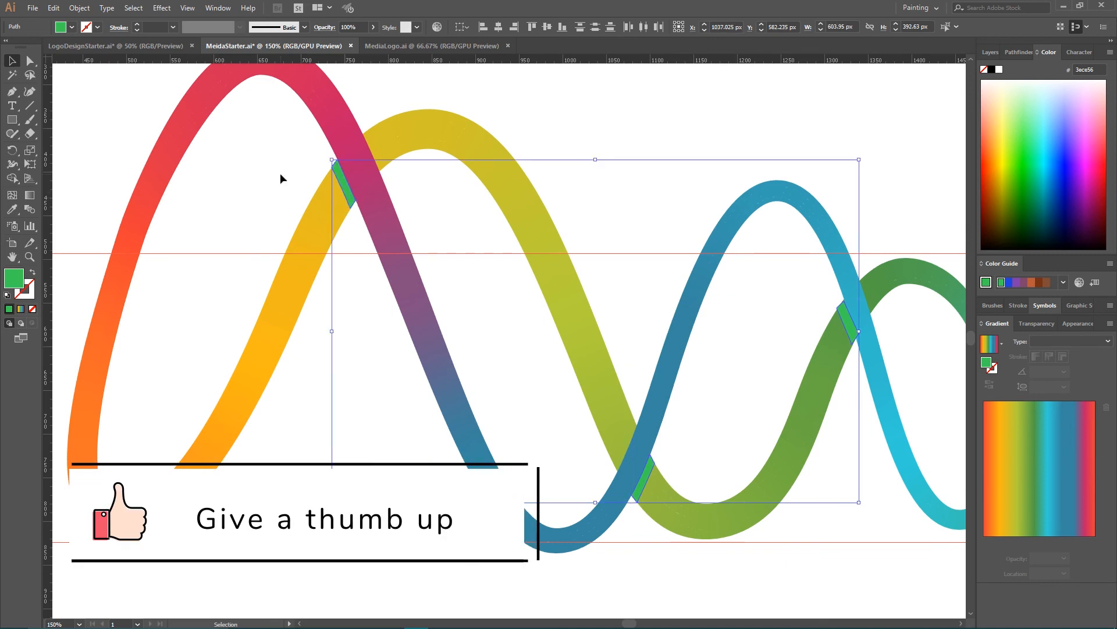
double_click(13, 283)
drag(671, 214, 673, 185)
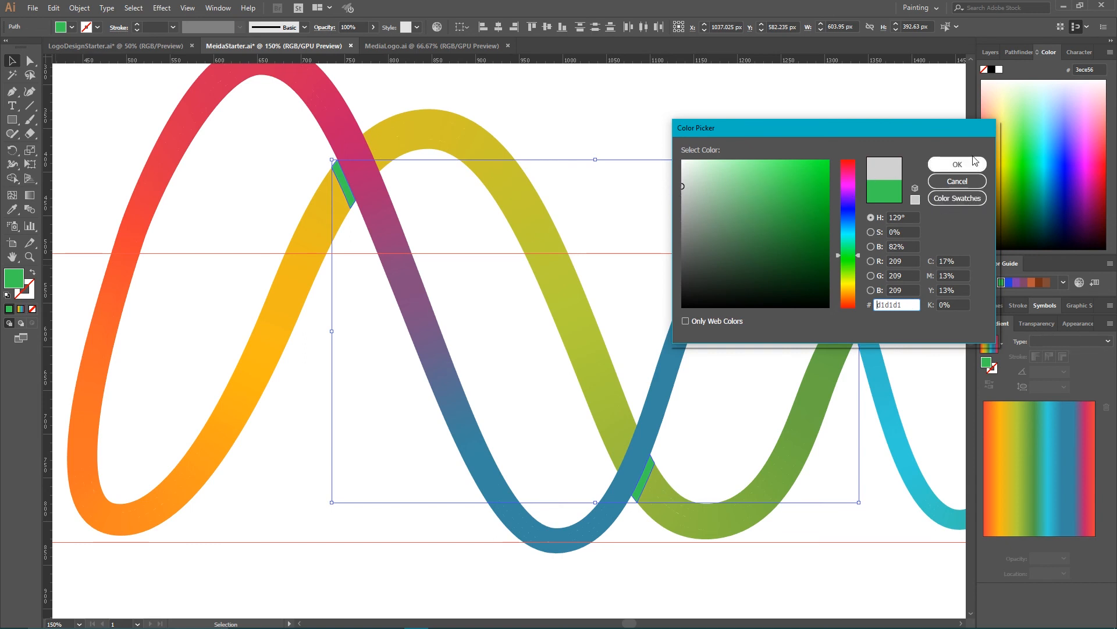
click(971, 166)
Set the three grey slivers to the Multiply blend mode, and delete the one at the last crossing.
click(1034, 323)
click(1008, 341)
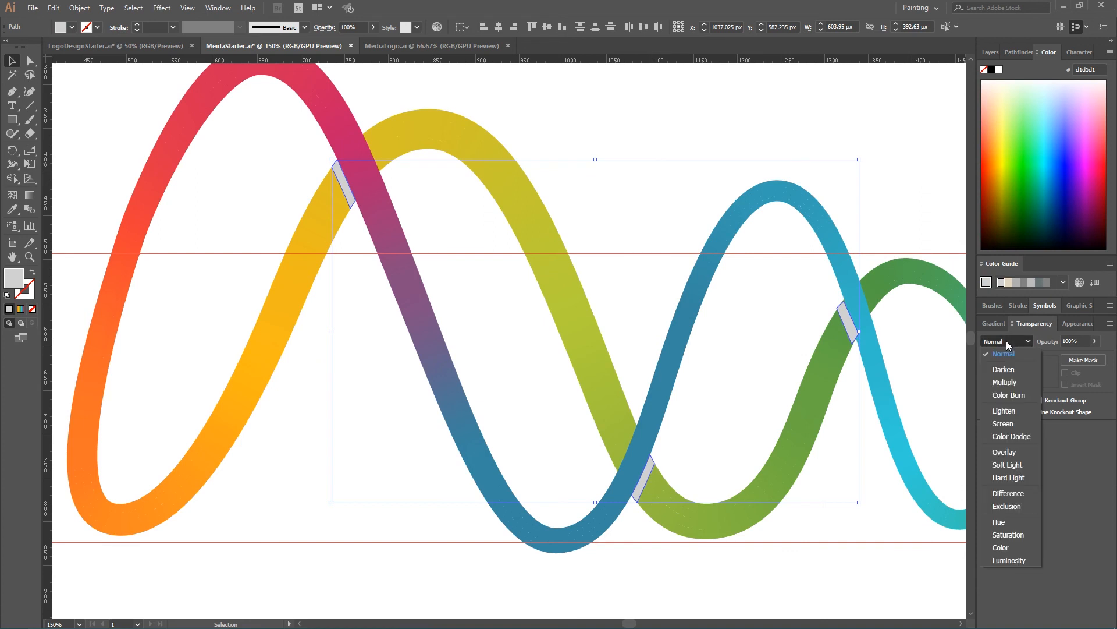
click(1005, 381)
click(902, 192)
click(847, 322)
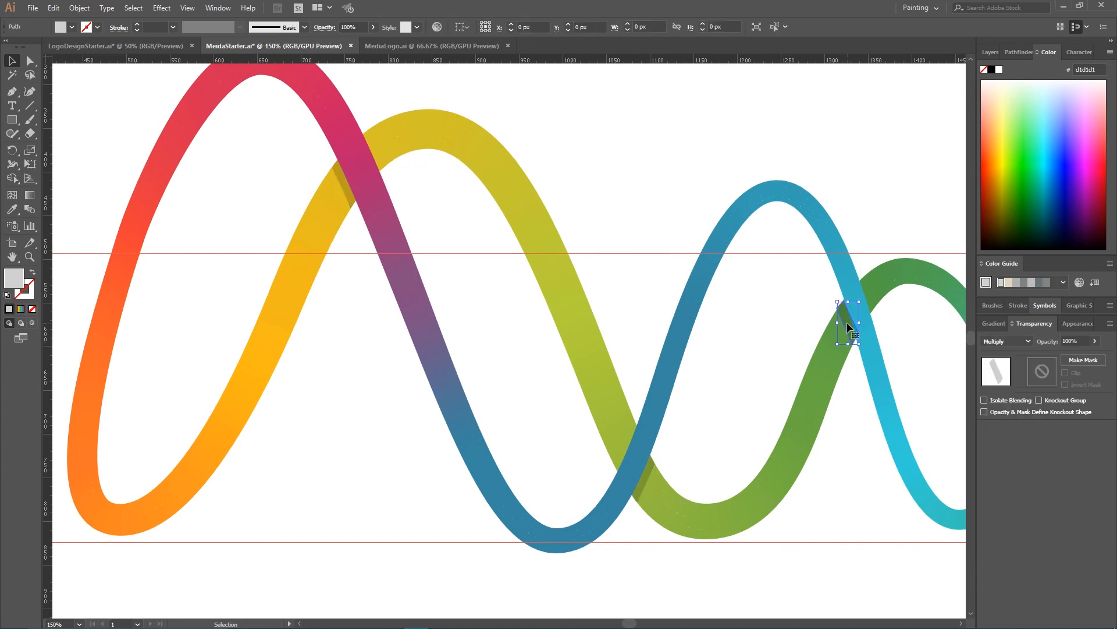
key(ctrl+shift+a)
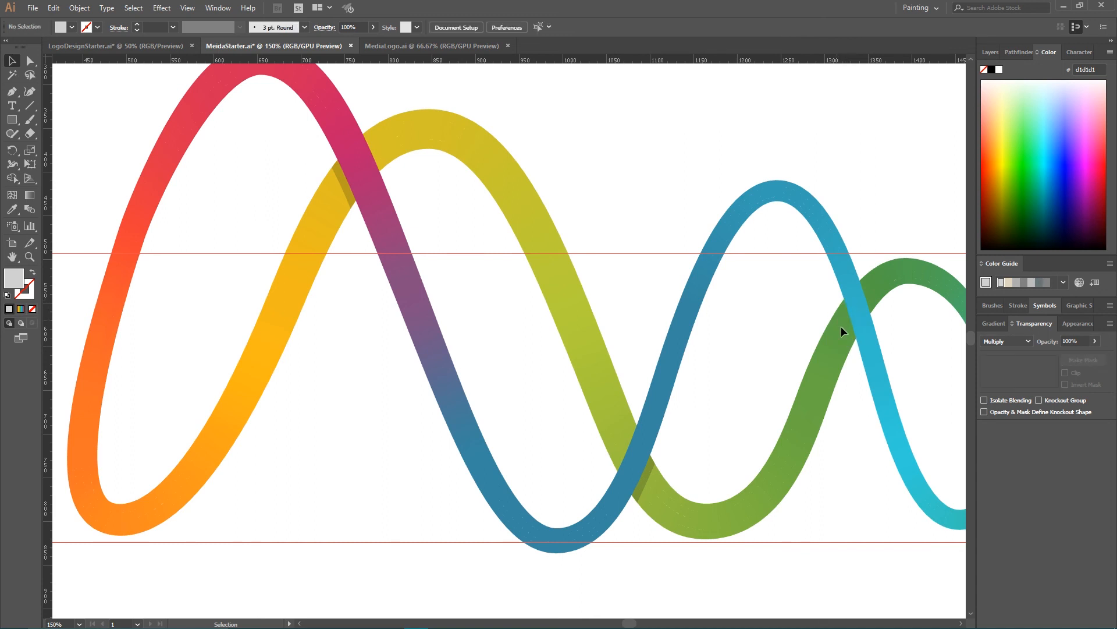
Adjust the curve at the top of the last green loop, and nudge the anchor on the green strand rising towards it slightly.
key(ctrl)
key(ctrl+0)
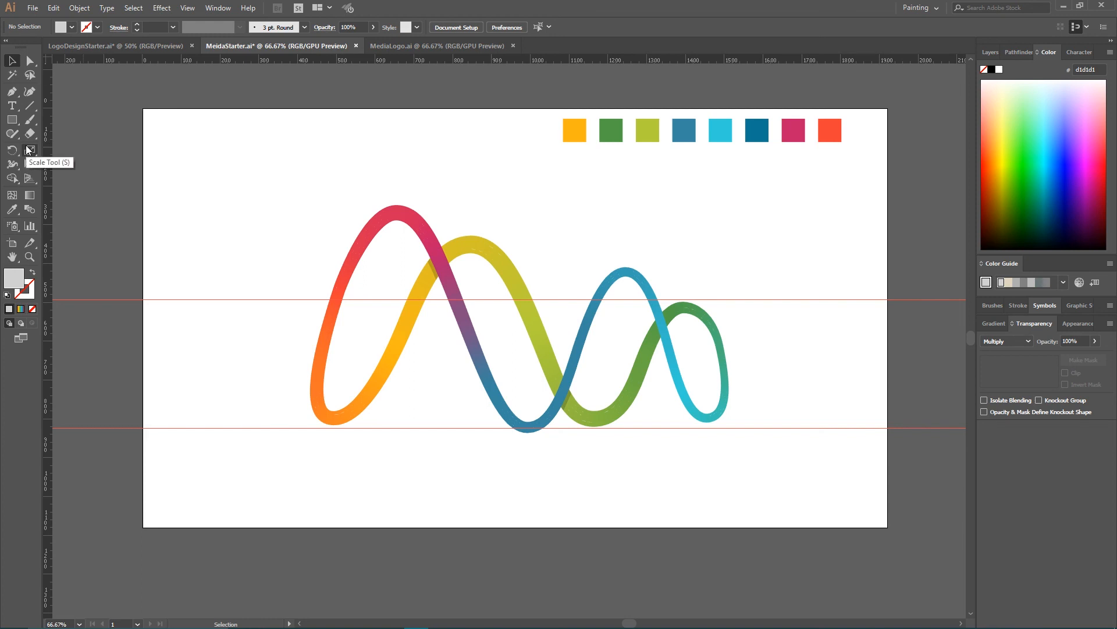
click(30, 61)
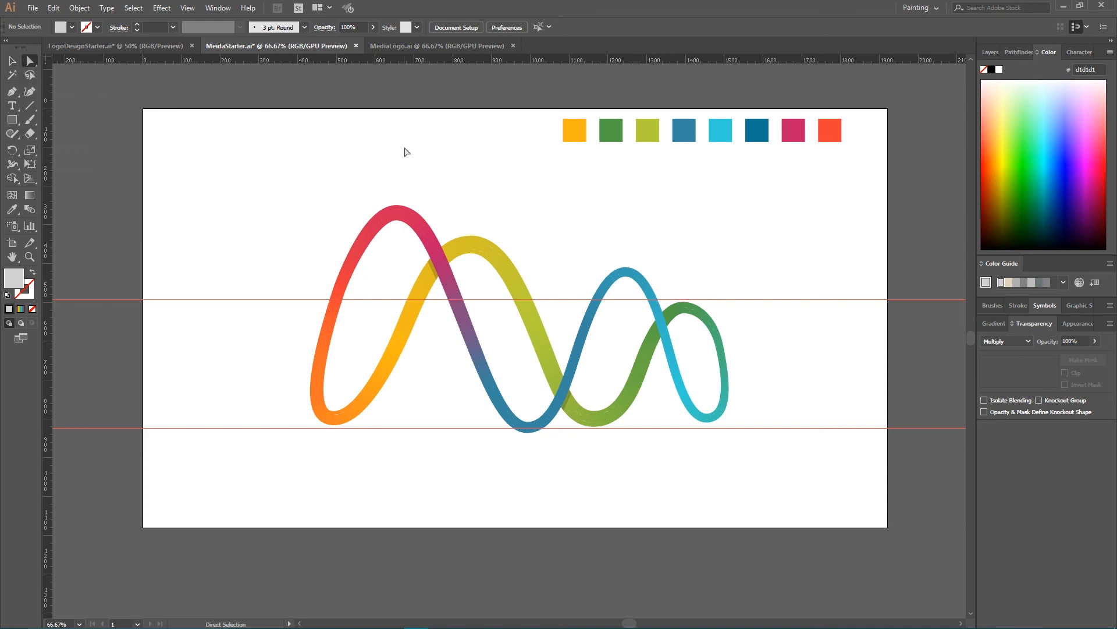
click(685, 312)
drag(700, 306, 705, 303)
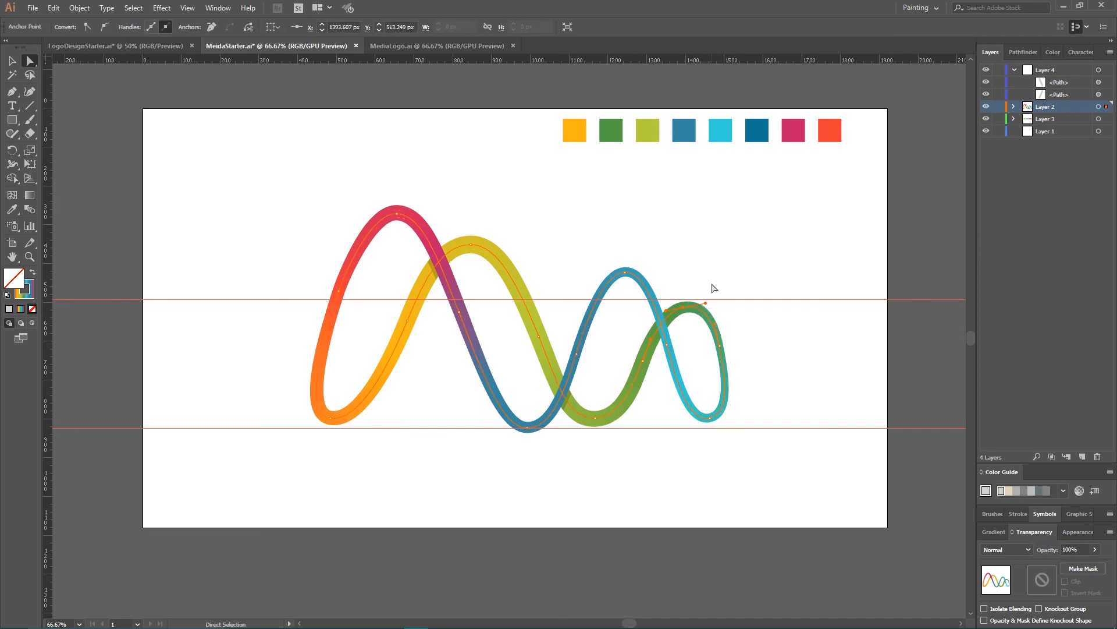
click(712, 283)
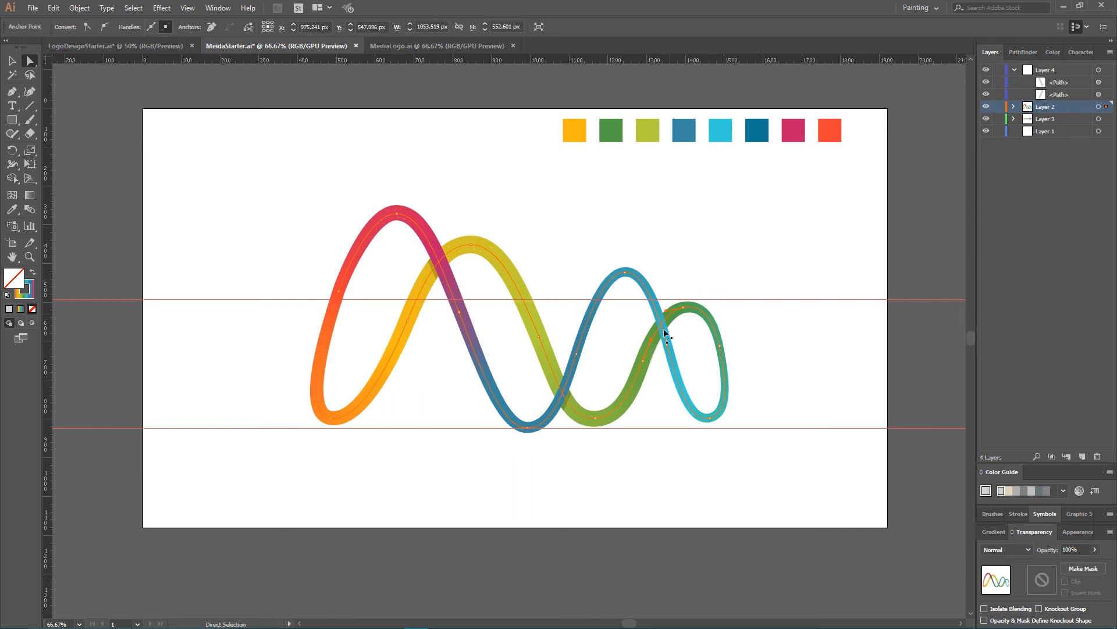
drag(644, 360, 647, 359)
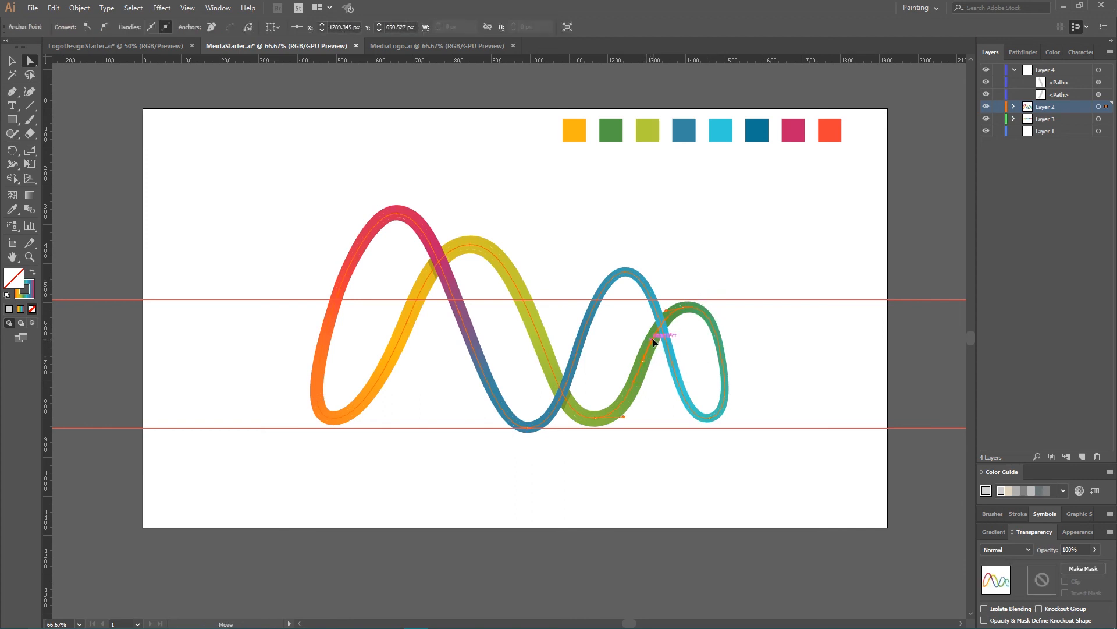
click(688, 274)
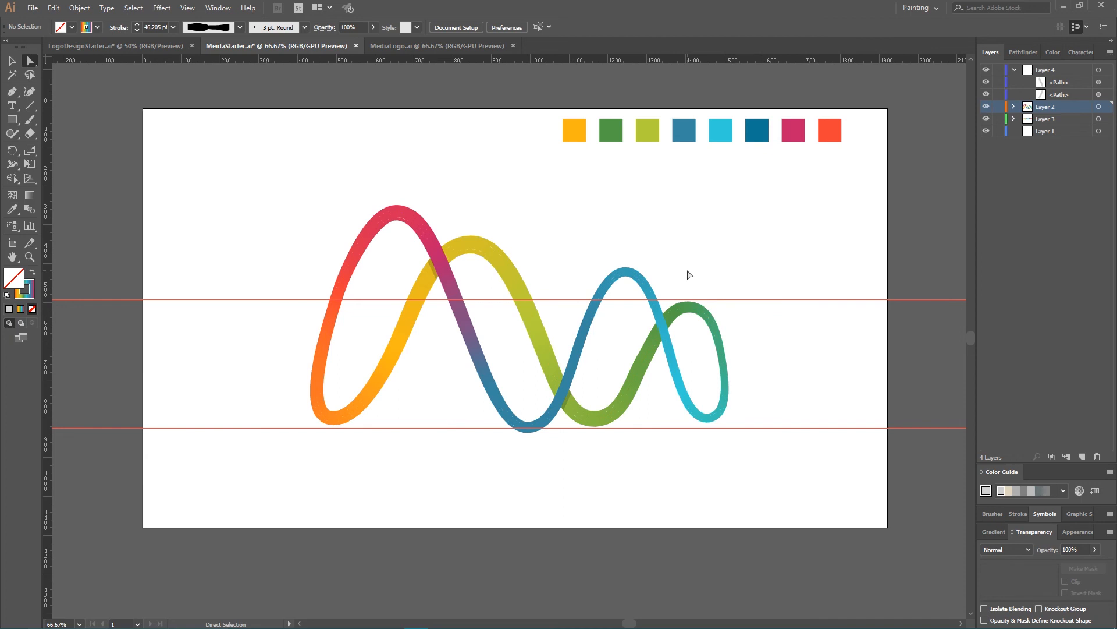